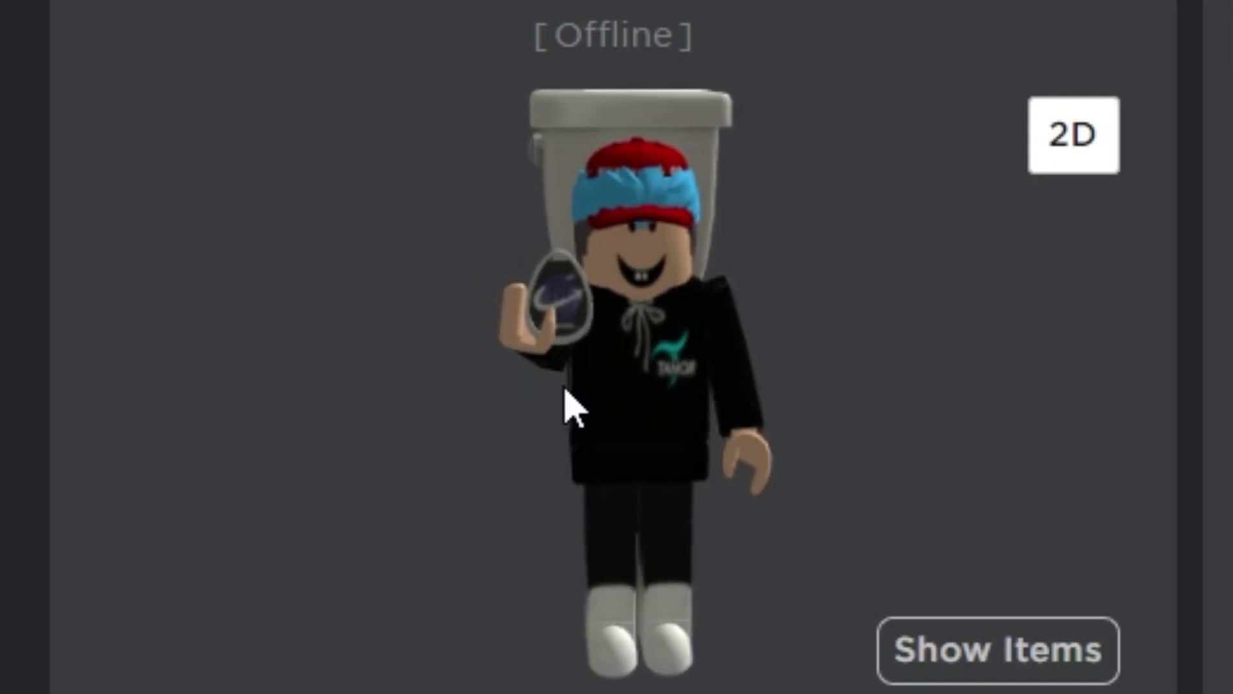
# Step: Enter the player's username in Load Character and spawn the avatar at the origin as R15
pyautogui.moveTo(565, 385); pyautogui.dragTo(516, 453)
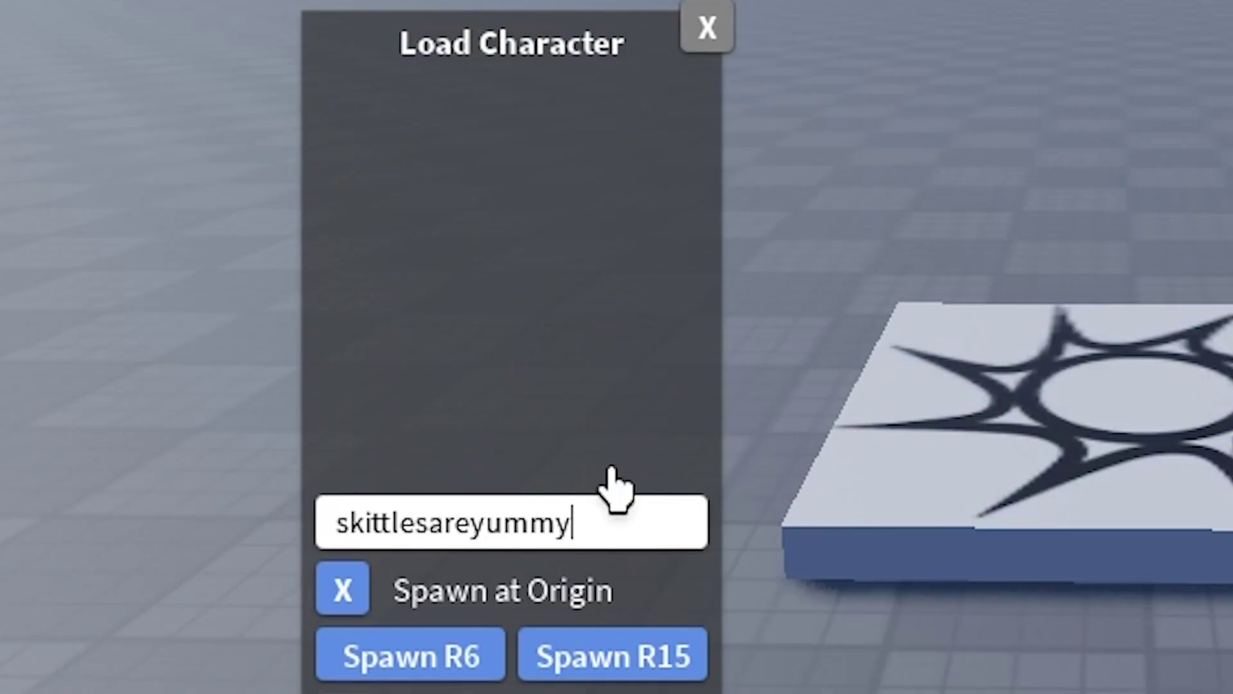
pyautogui.write('400')
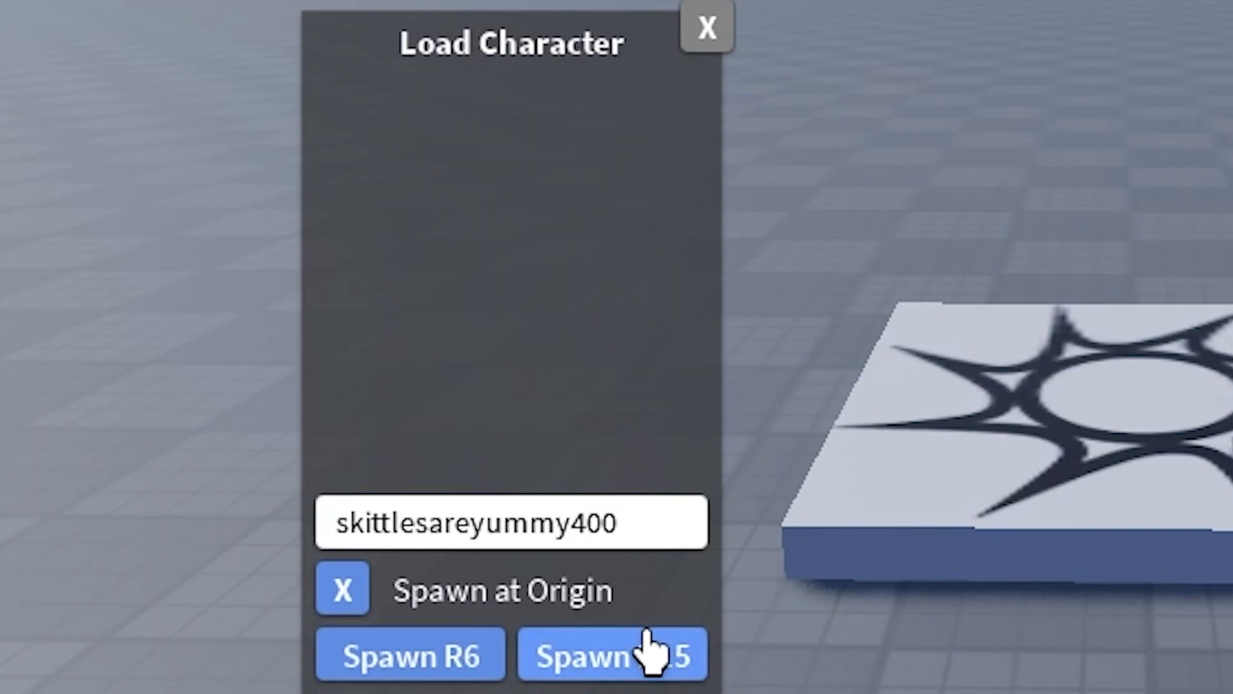
pyautogui.click(659, 665)
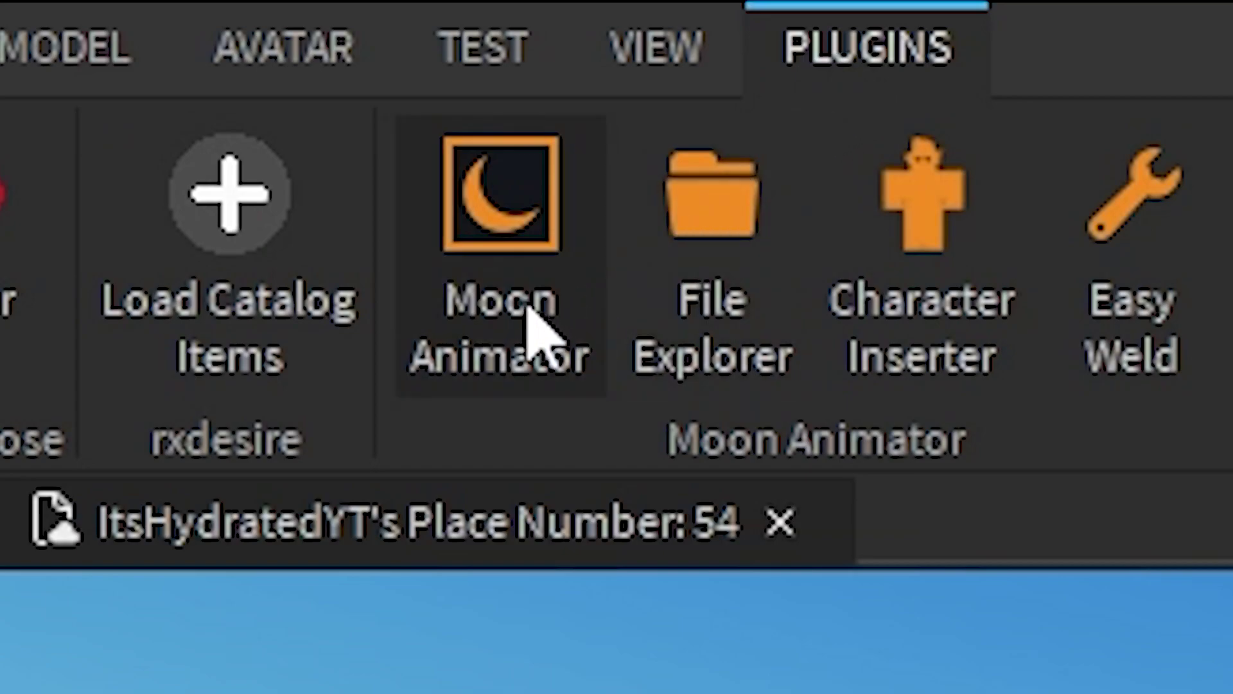
# Step: Create a new Moon Animator animation named 'hg lhgwehrisdrlu'
pyautogui.click(501, 257)
pyautogui.click(316, 183)
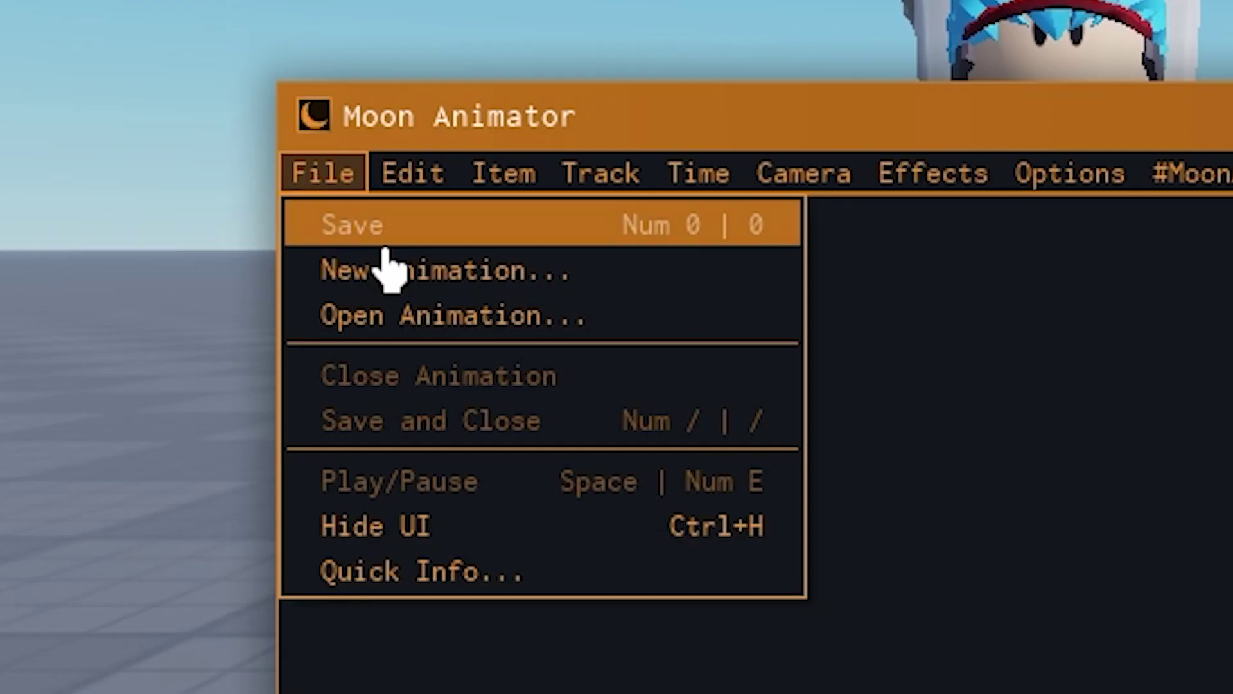
pyautogui.click(385, 269)
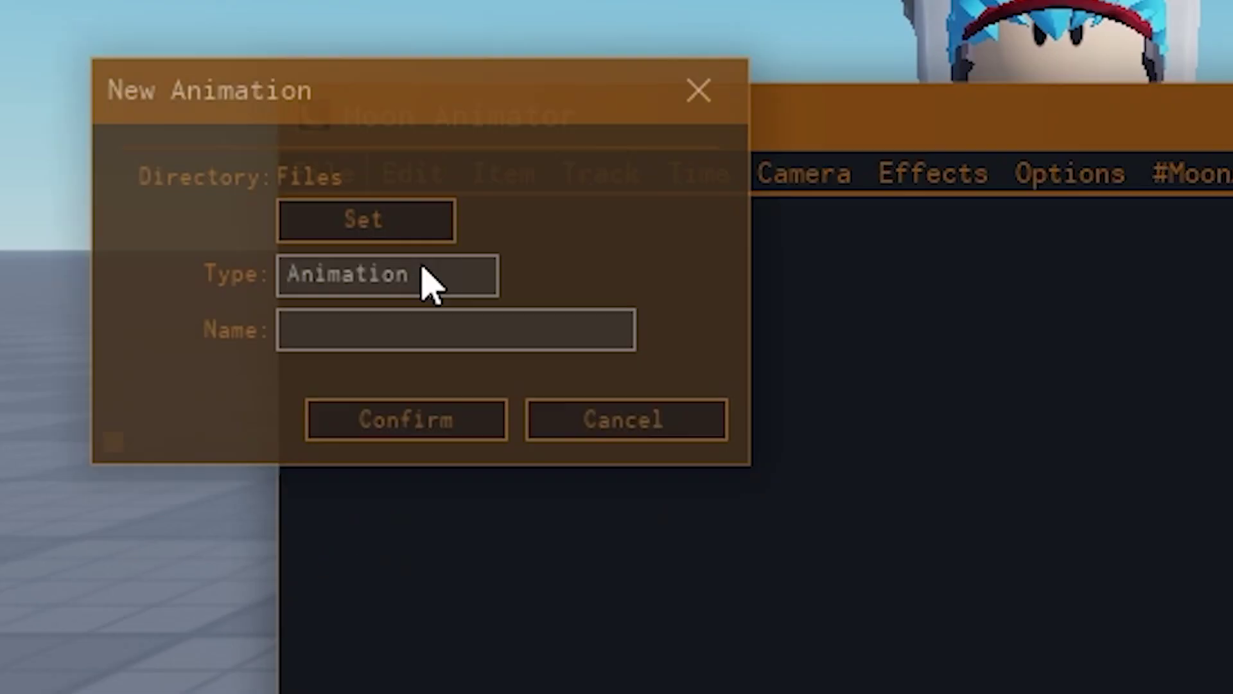
pyautogui.click(376, 329)
pyautogui.write('hg lhgwehrisdrlu')
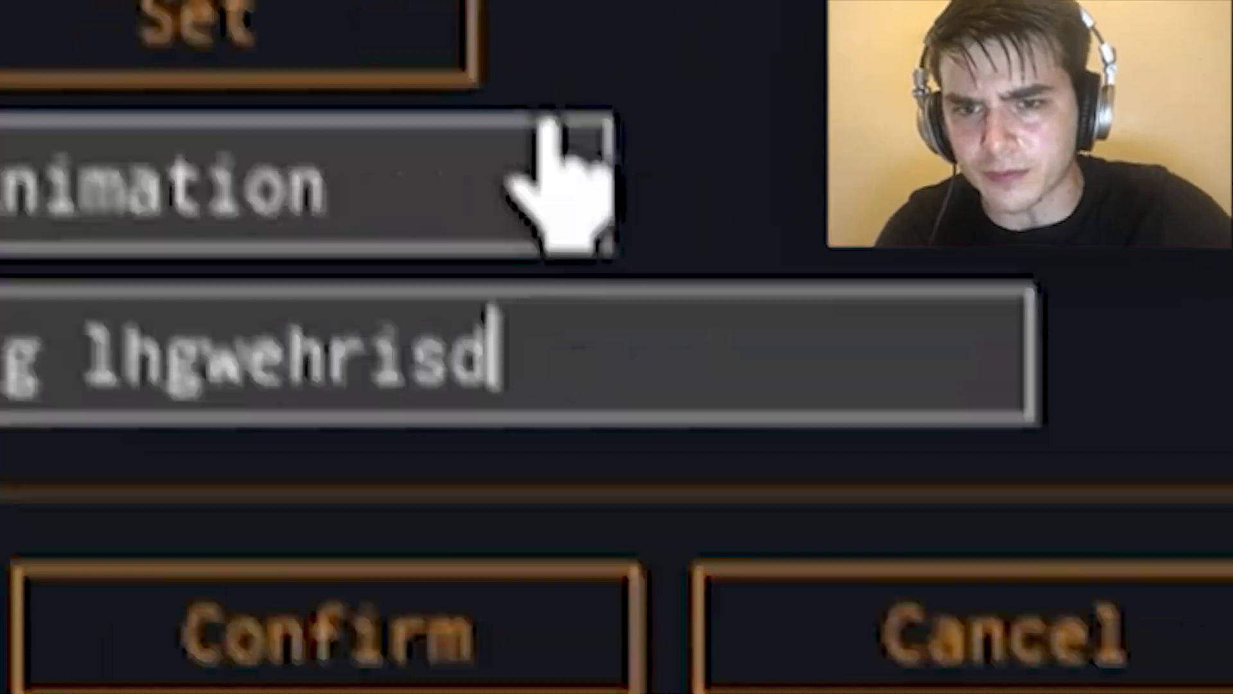
pyautogui.click(406, 425)
# Step: Add the avatar rig to the animation and tilt it about 78 degrees
pyautogui.click(688, 253)
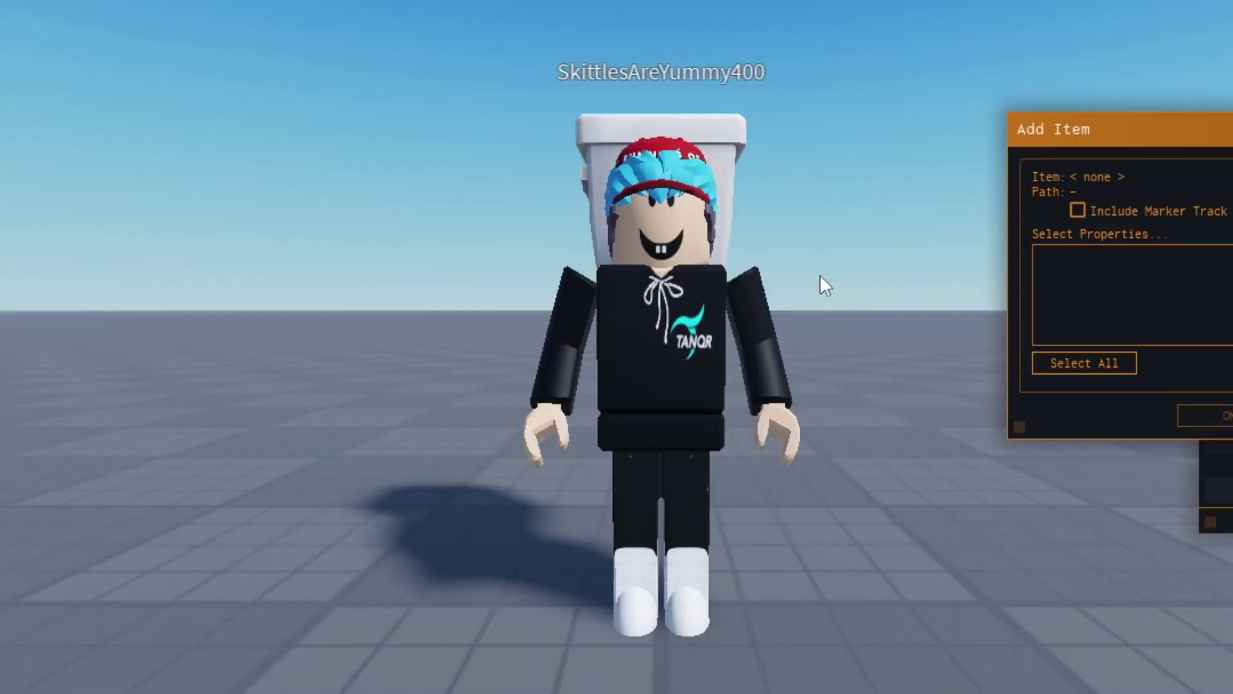
pyautogui.click(696, 280)
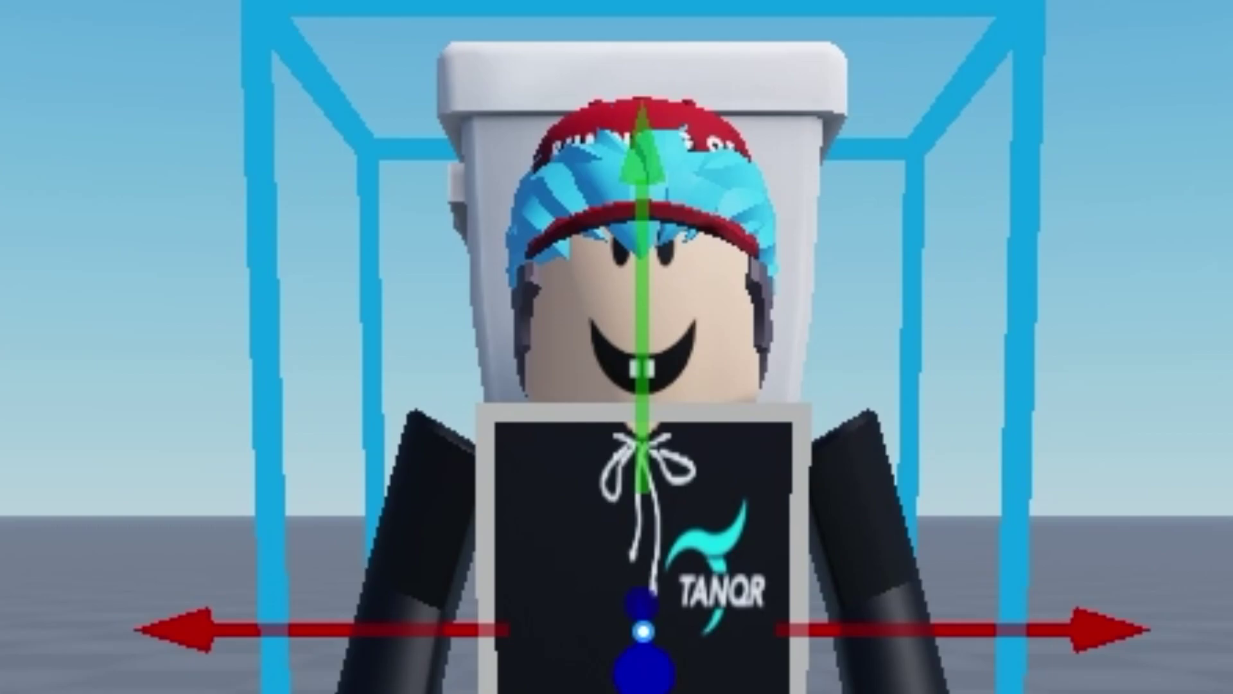
pyautogui.hotkey('ctrl', '2')
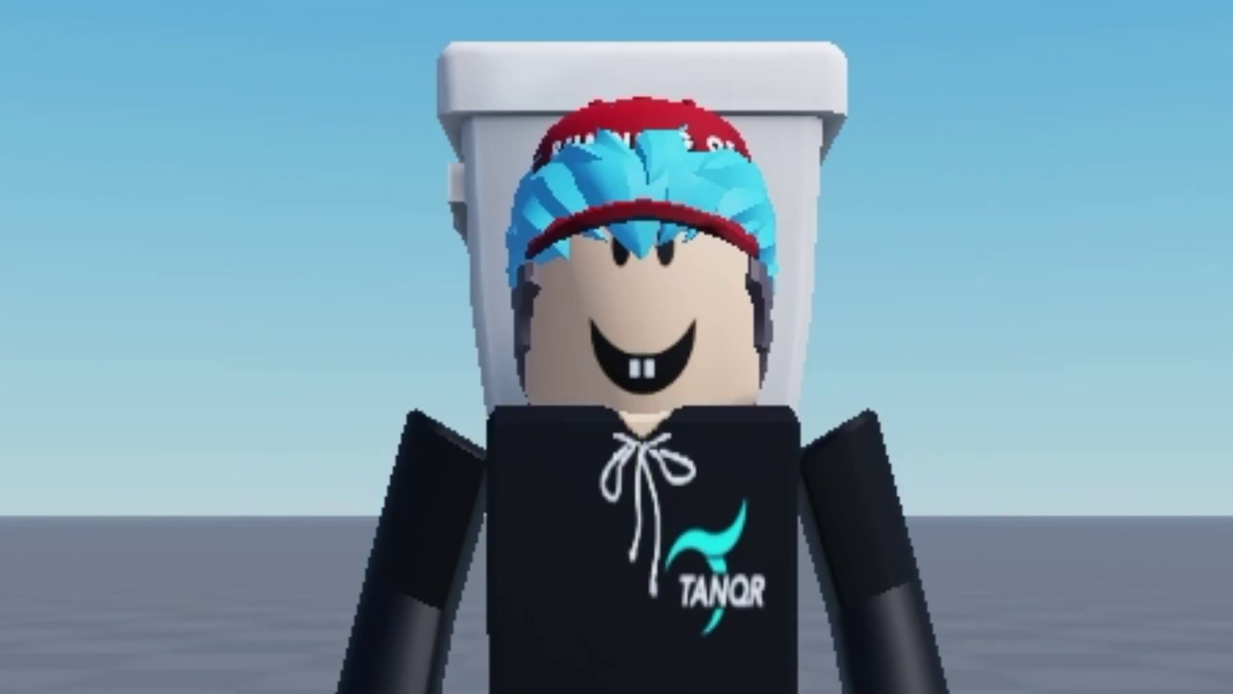
pyautogui.moveTo(640, 56); pyautogui.dragTo(485, 350)
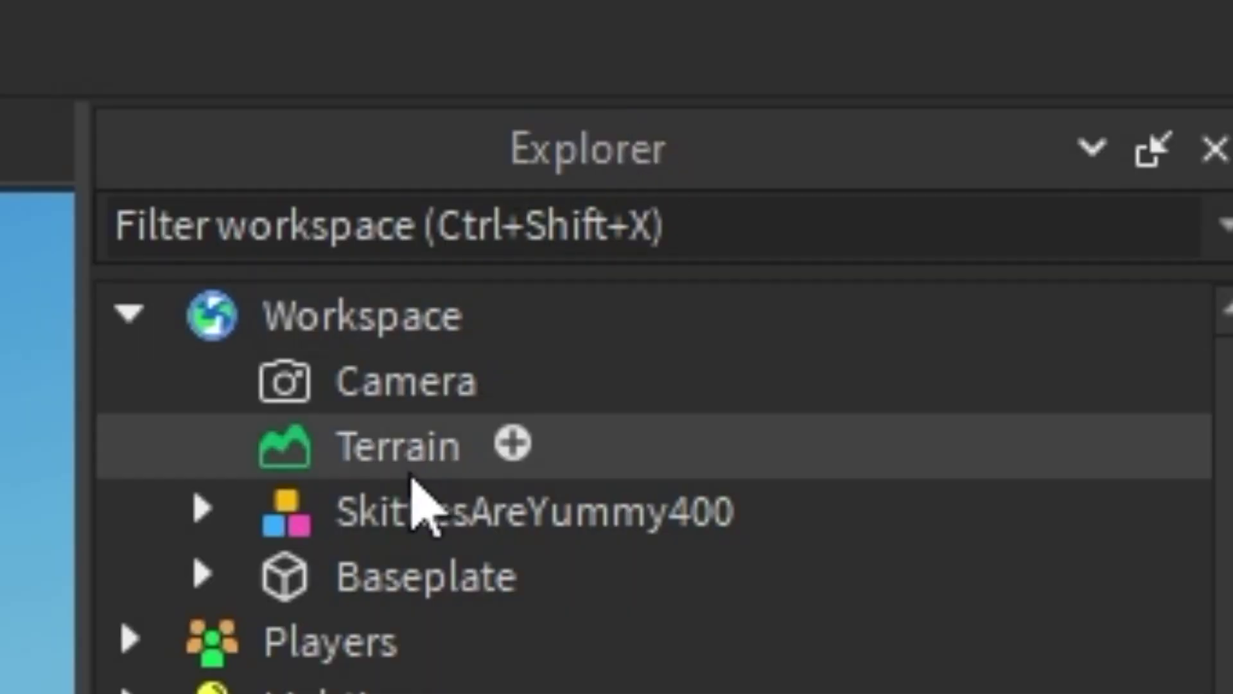
# Step: Export the avatar model from the workspace via Export Selection as 'subscr…'
pyautogui.click(391, 514)
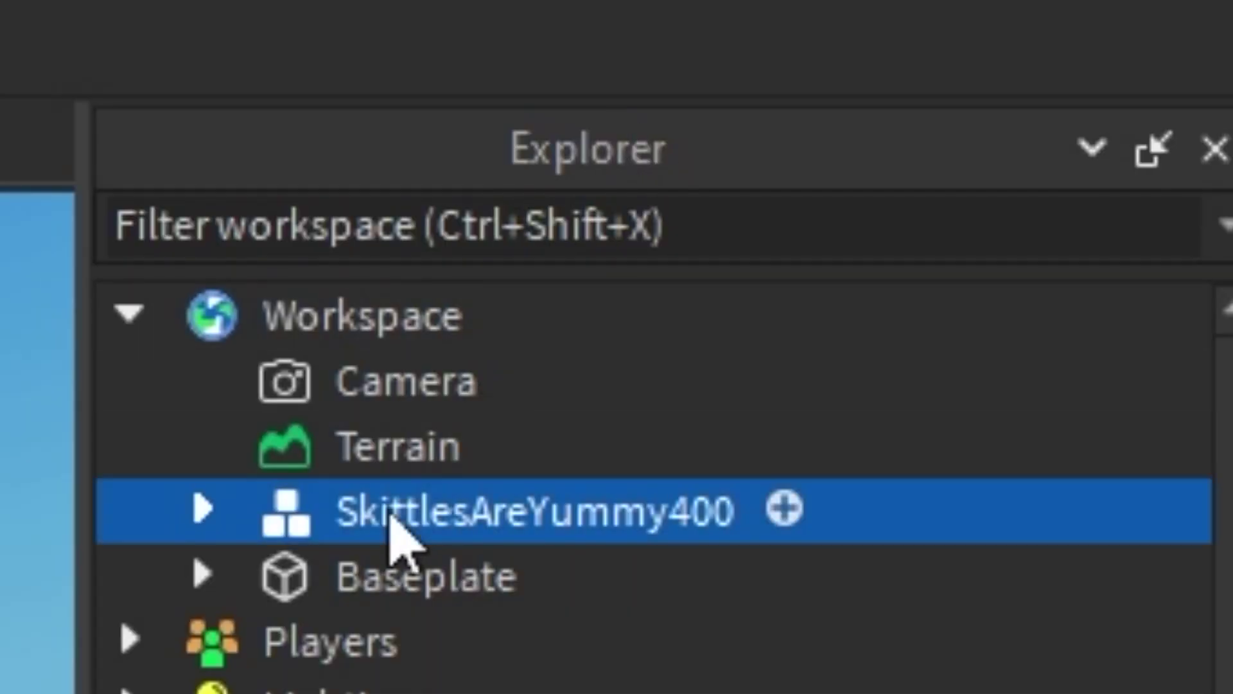
pyautogui.rightClick(405, 533)
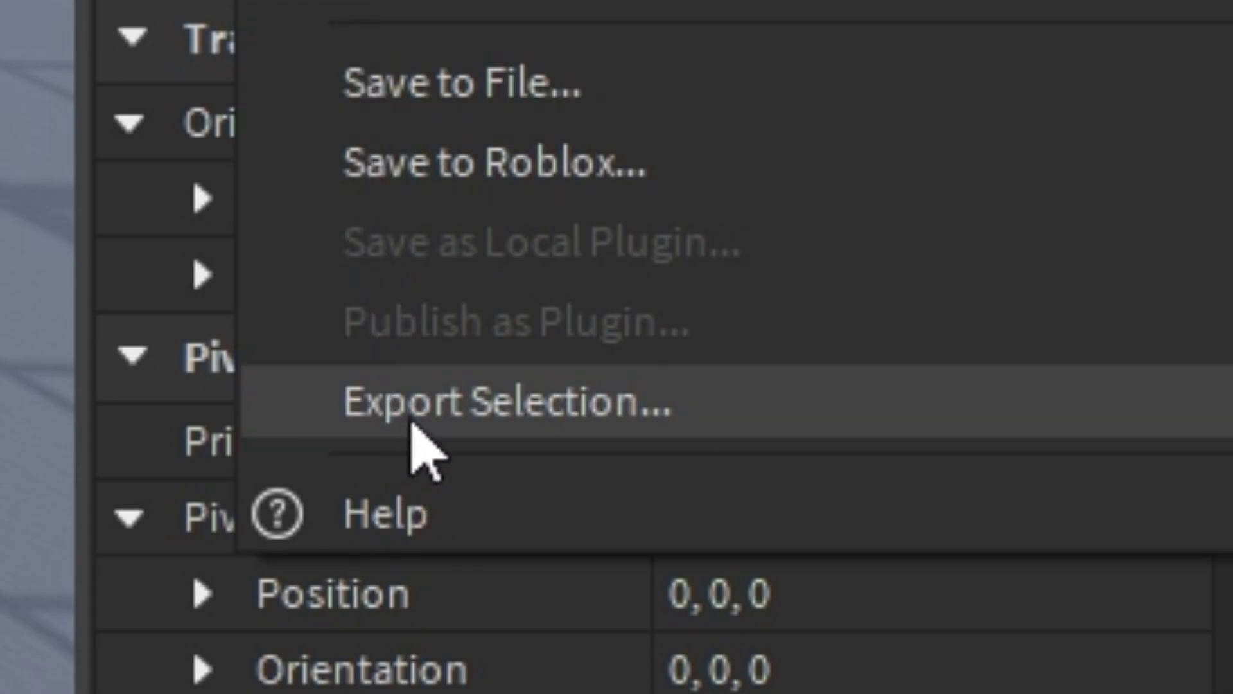
pyautogui.click(408, 422)
pyautogui.write('subscr')
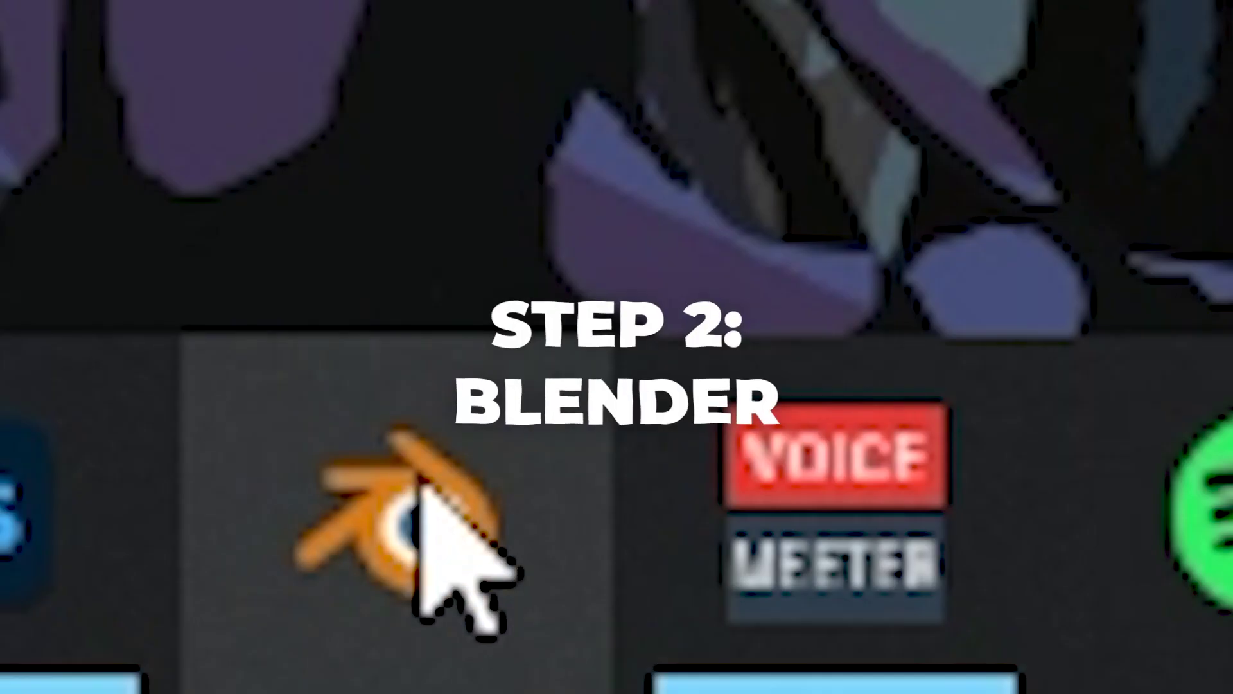
# Step: Start Blender, dismiss the splash screen and delete the default cube
pyautogui.click(332, 683)
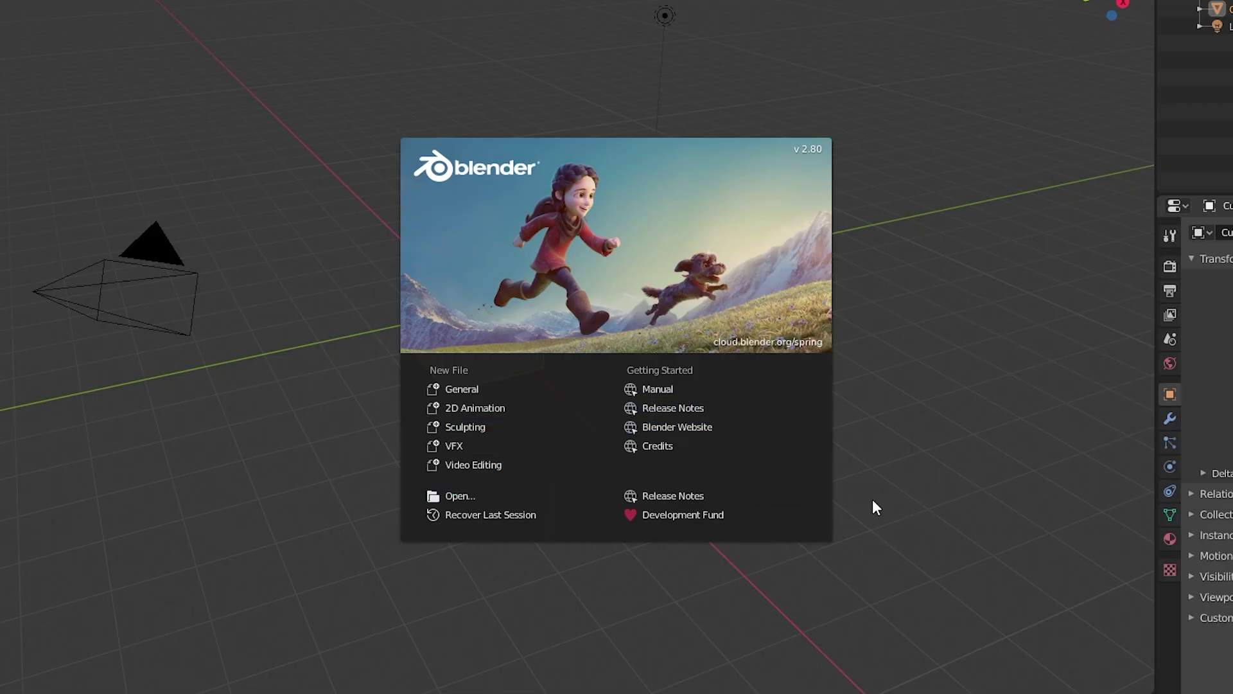
pyautogui.click(905, 411)
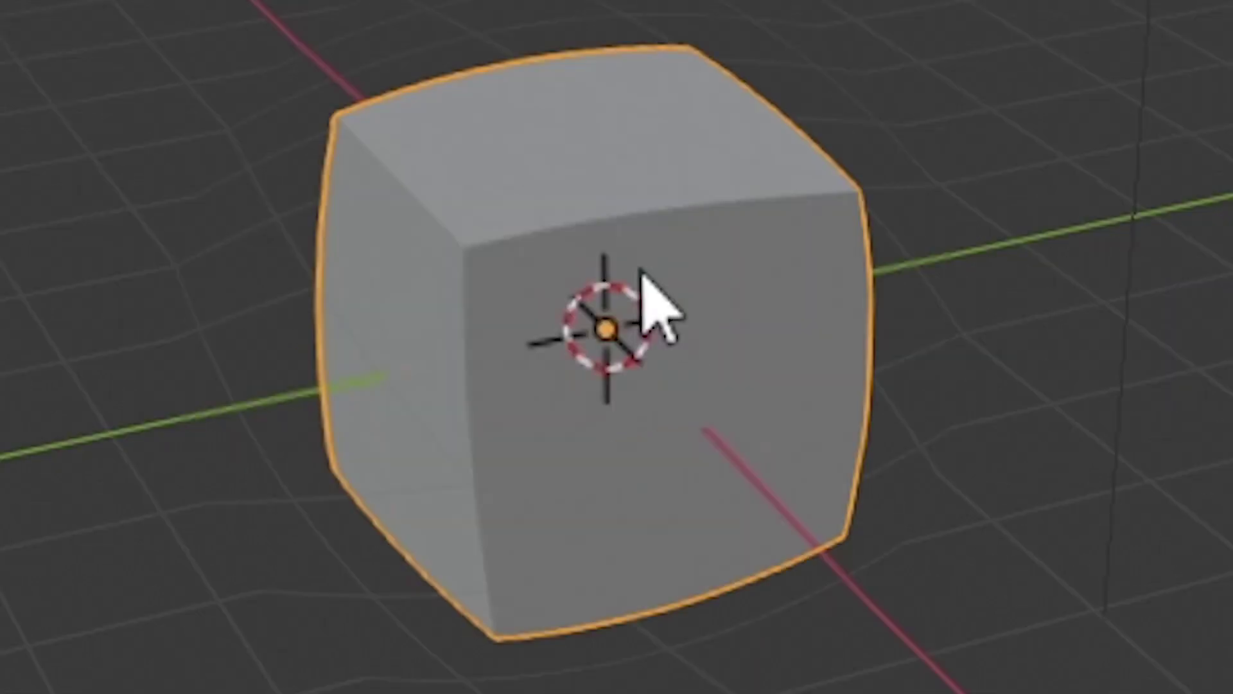
pyautogui.press('x')
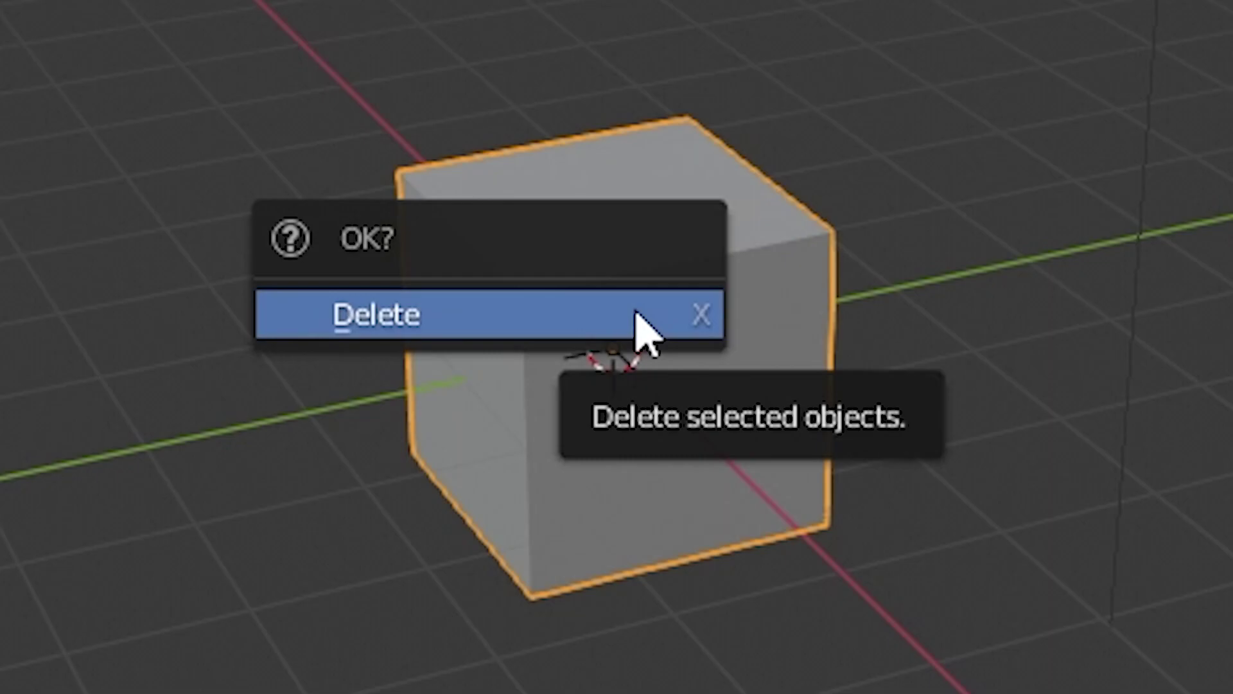
pyautogui.click(643, 325)
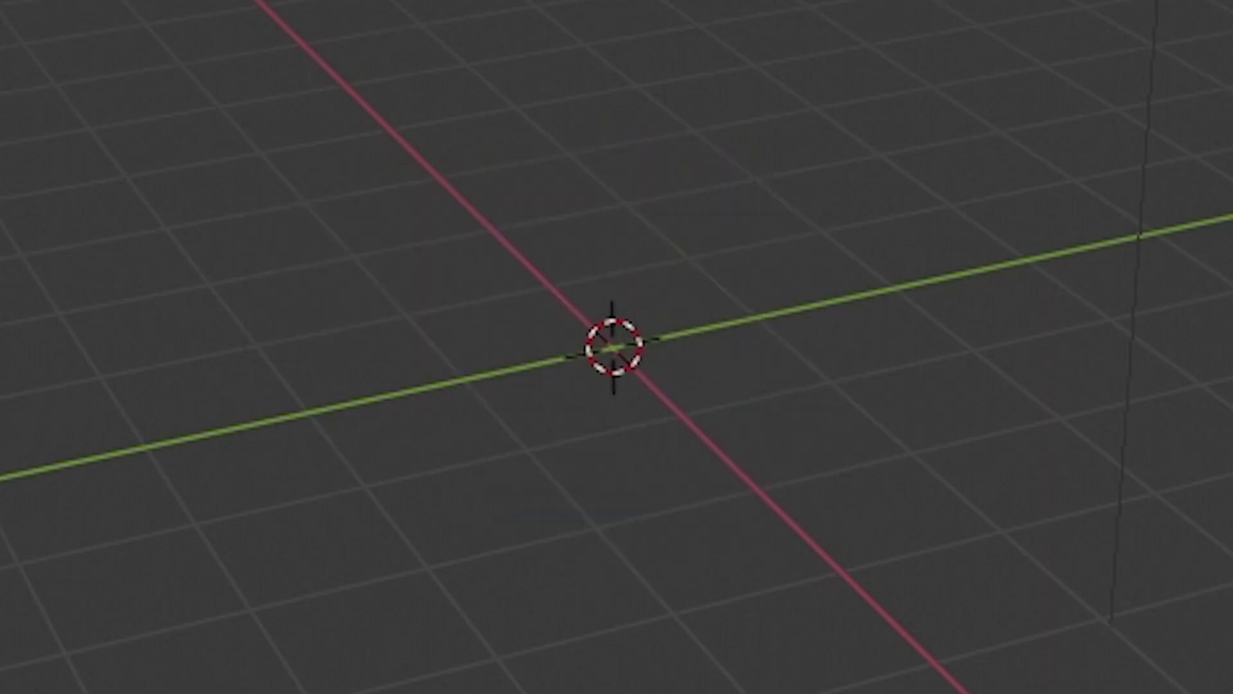
pyautogui.click(120, 25)
pyautogui.moveTo(385, 137)
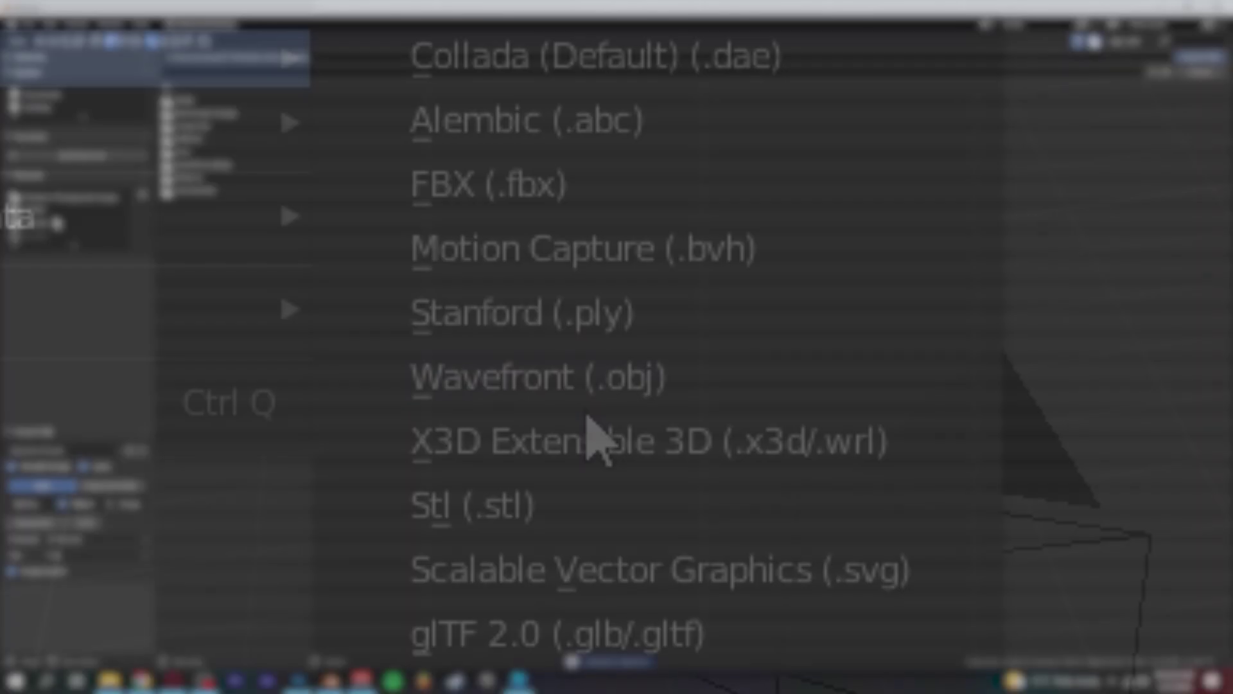
# Step: Import subscribe.obj as a Wavefront OBJ and view it in rendered shading
pyautogui.click(591, 439)
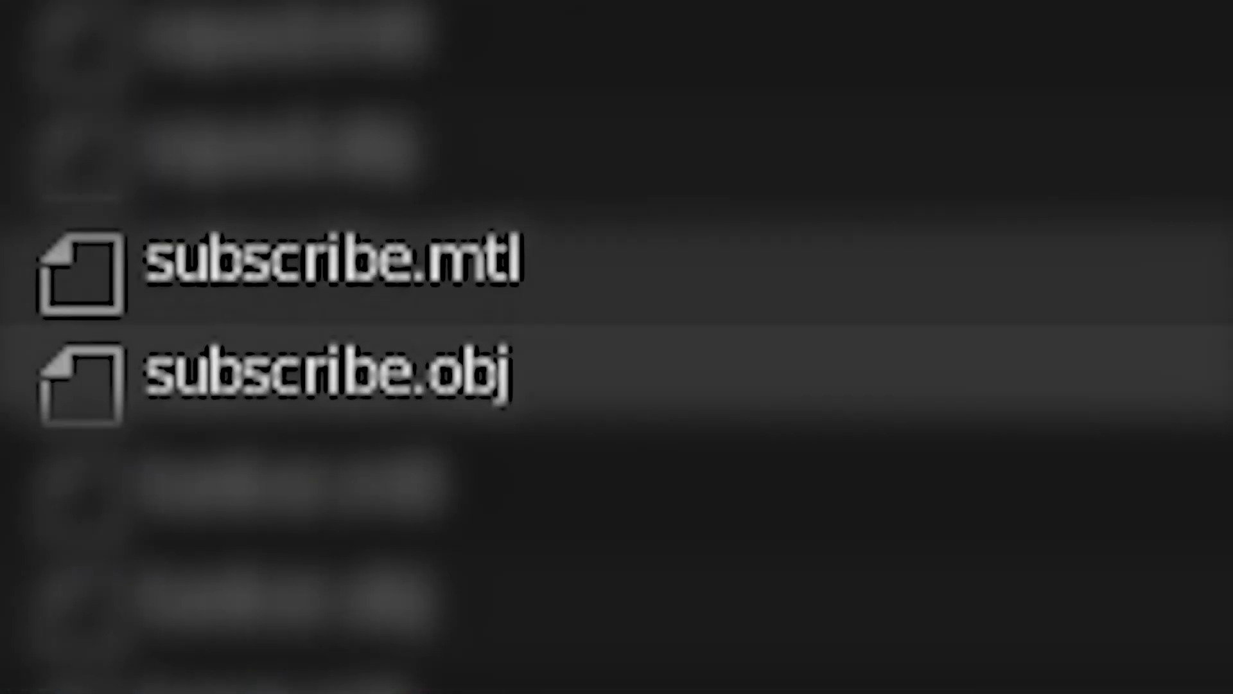
pyautogui.click(212, 182)
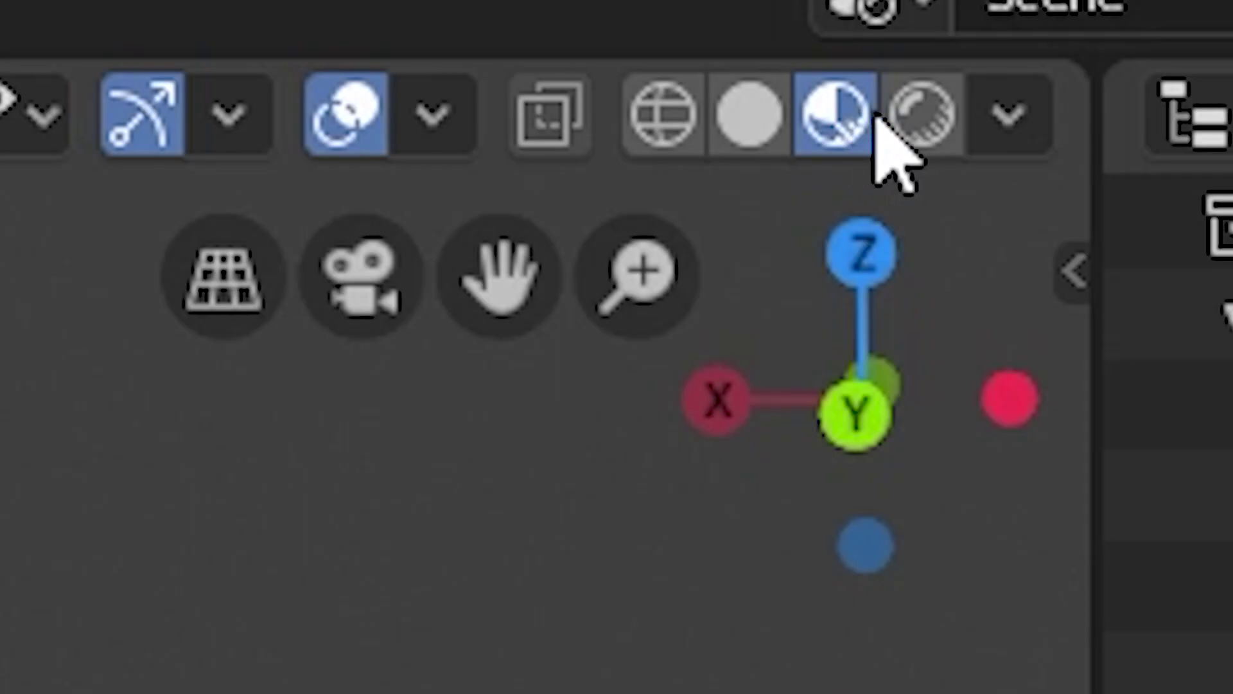
pyautogui.click(908, 119)
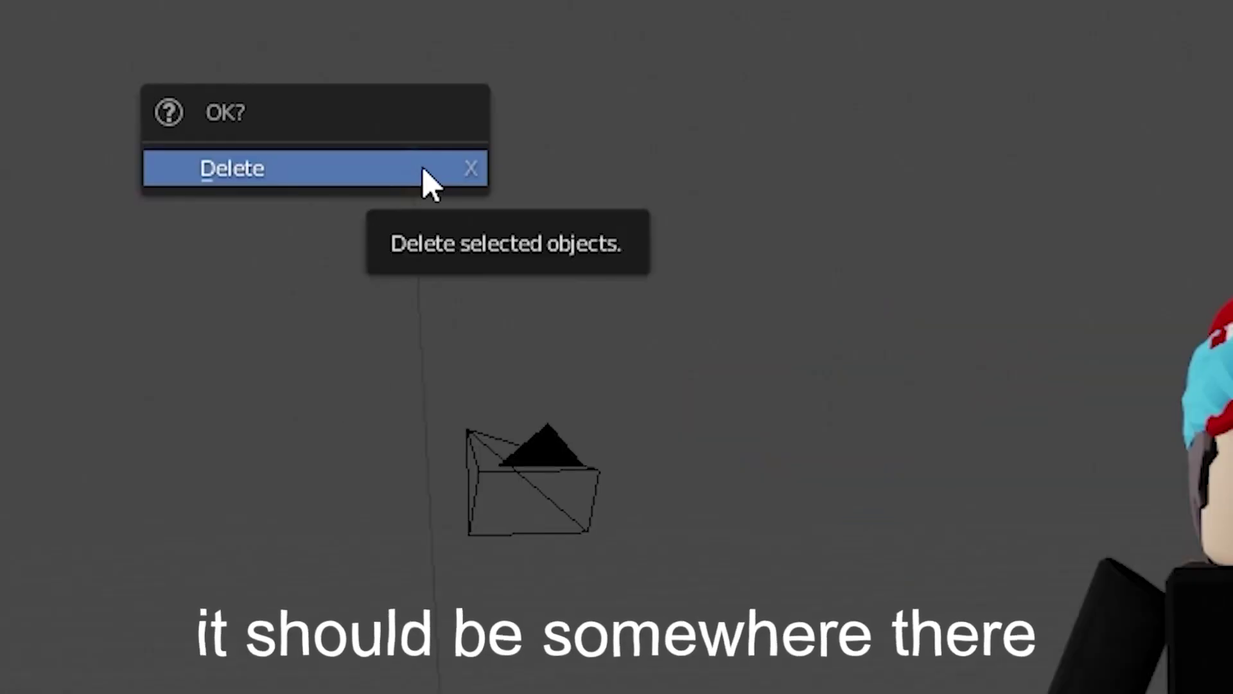
# Step: Turn on Ambient Occlusion with a 5 m distance and 1.000 trace precision
pyautogui.click(427, 183)
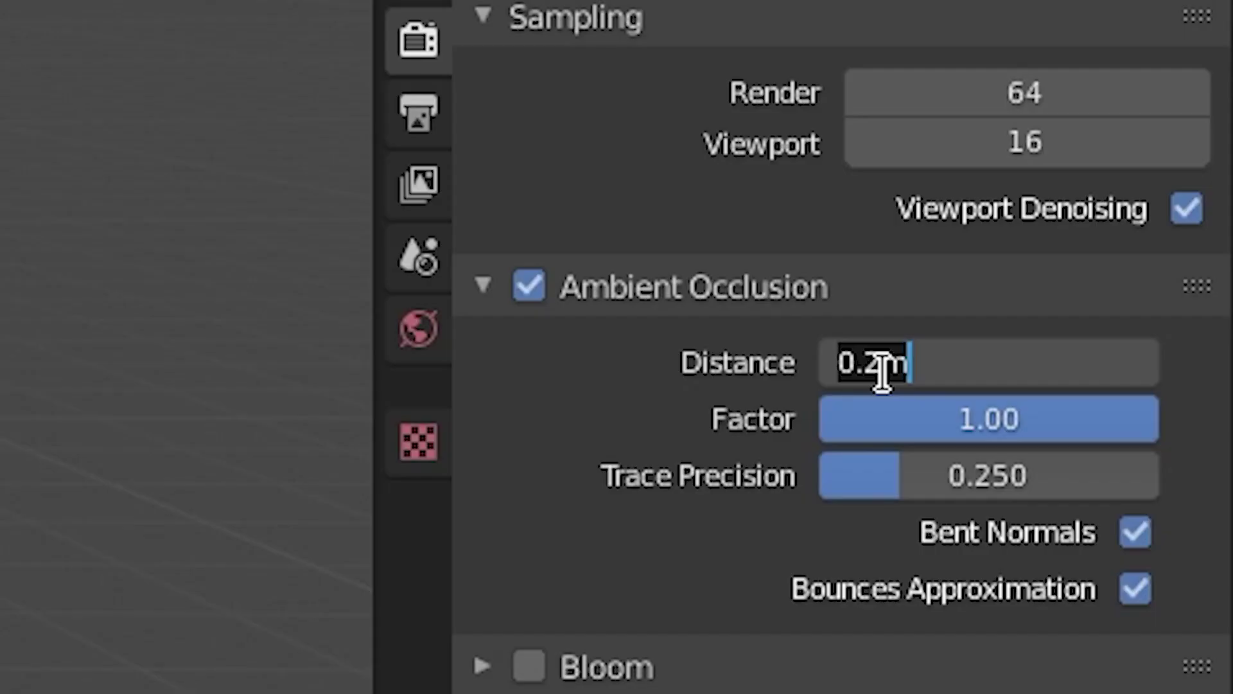
pyautogui.press('Return')
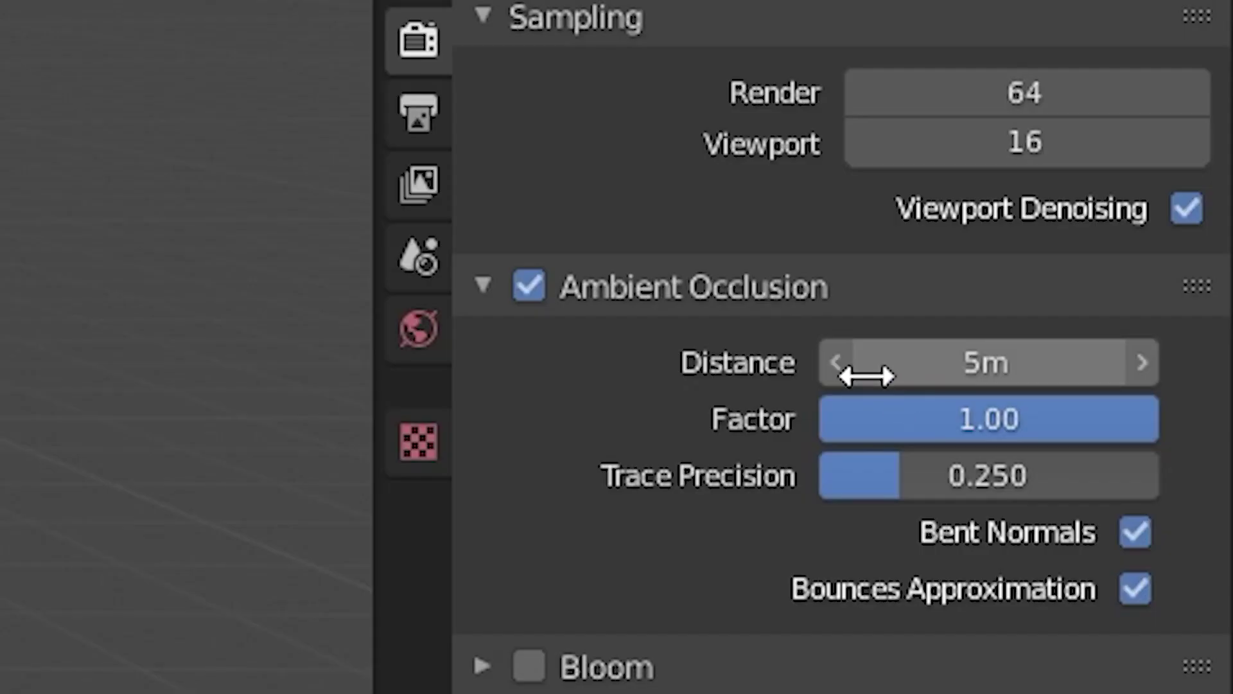
pyautogui.moveTo(906, 488); pyautogui.dragTo(1149, 488)
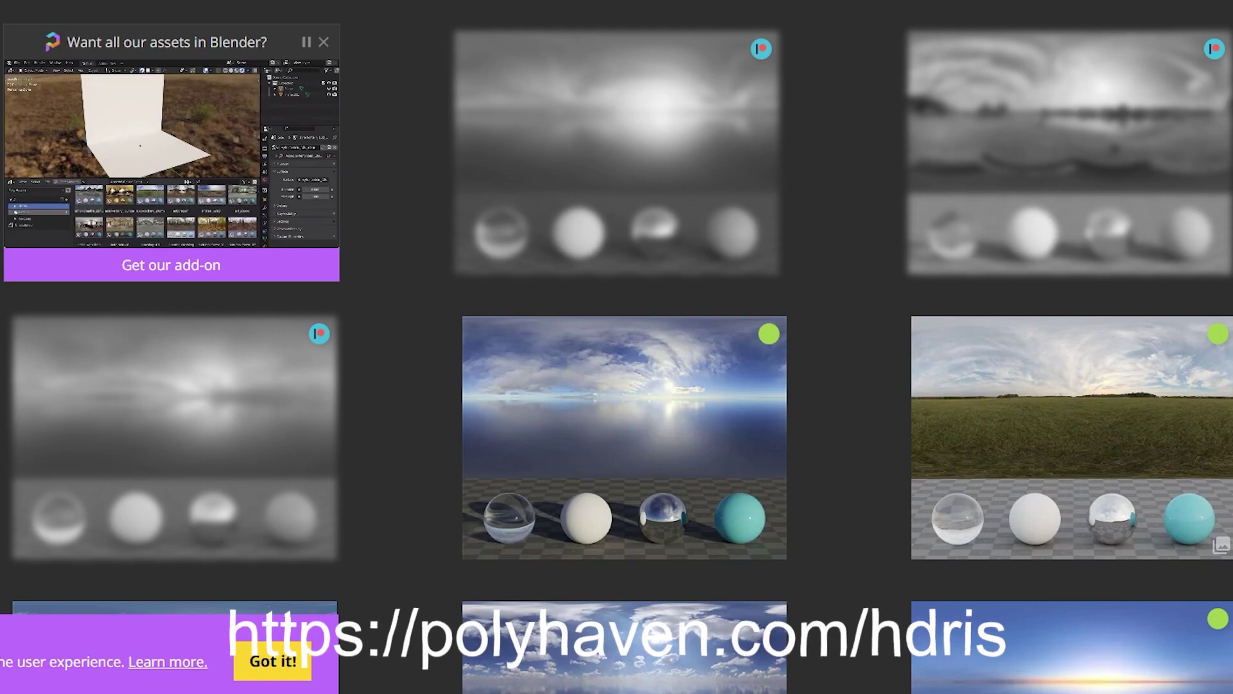
# Step: Scroll through Poly Haven's HDRI library to choose an environment map
pyautogui.moveTo(1232, 125)
pyautogui.scroll(-9, 1232, 125)
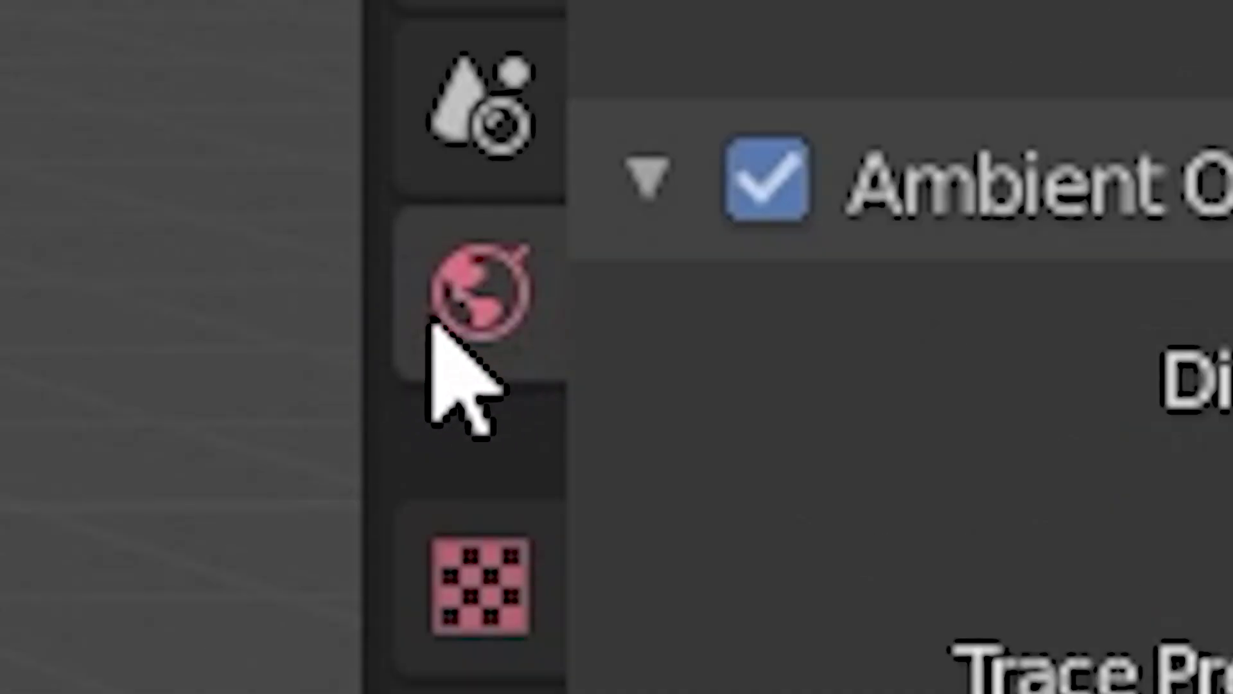
# Step: Feed the world background from an environment texture using clarens_night_02_4k.exr
pyautogui.click(491, 331)
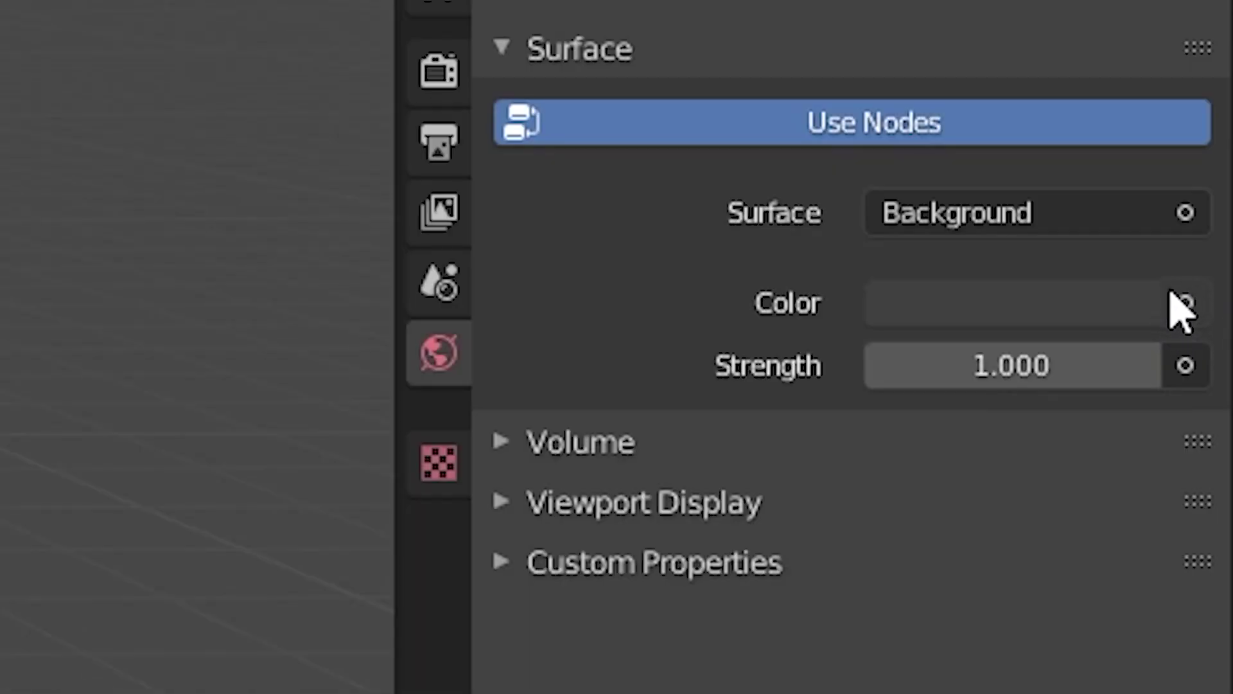
pyautogui.click(1183, 305)
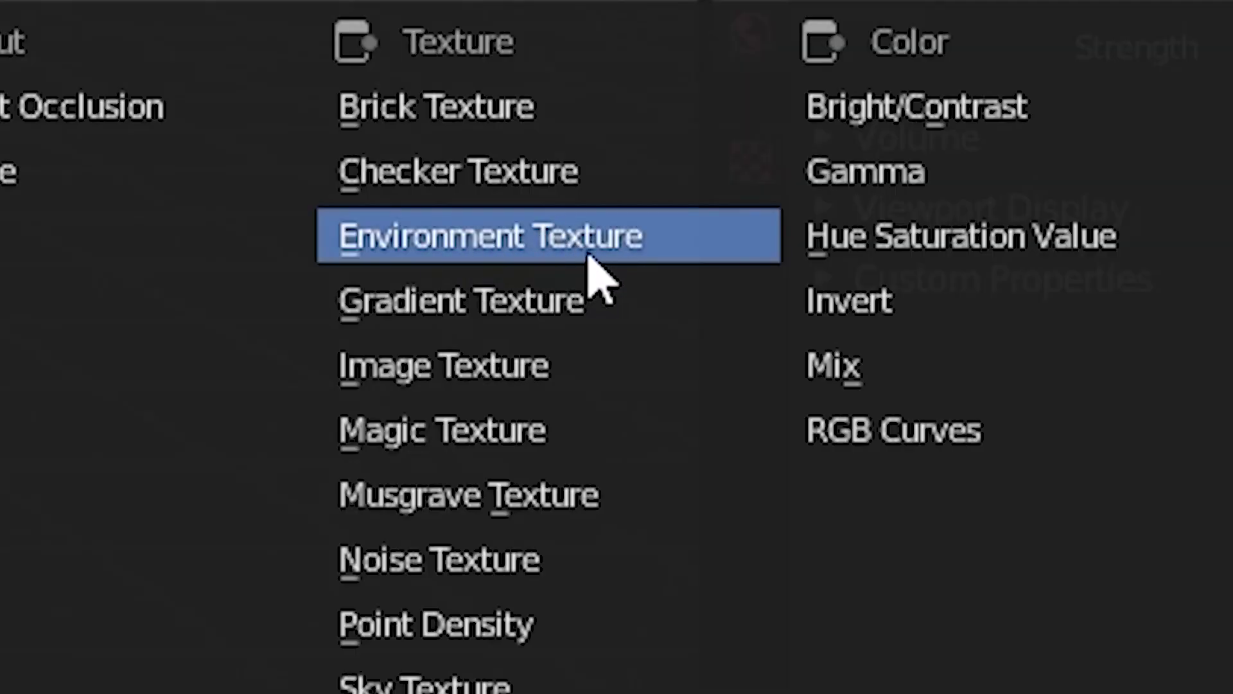
pyautogui.click(587, 255)
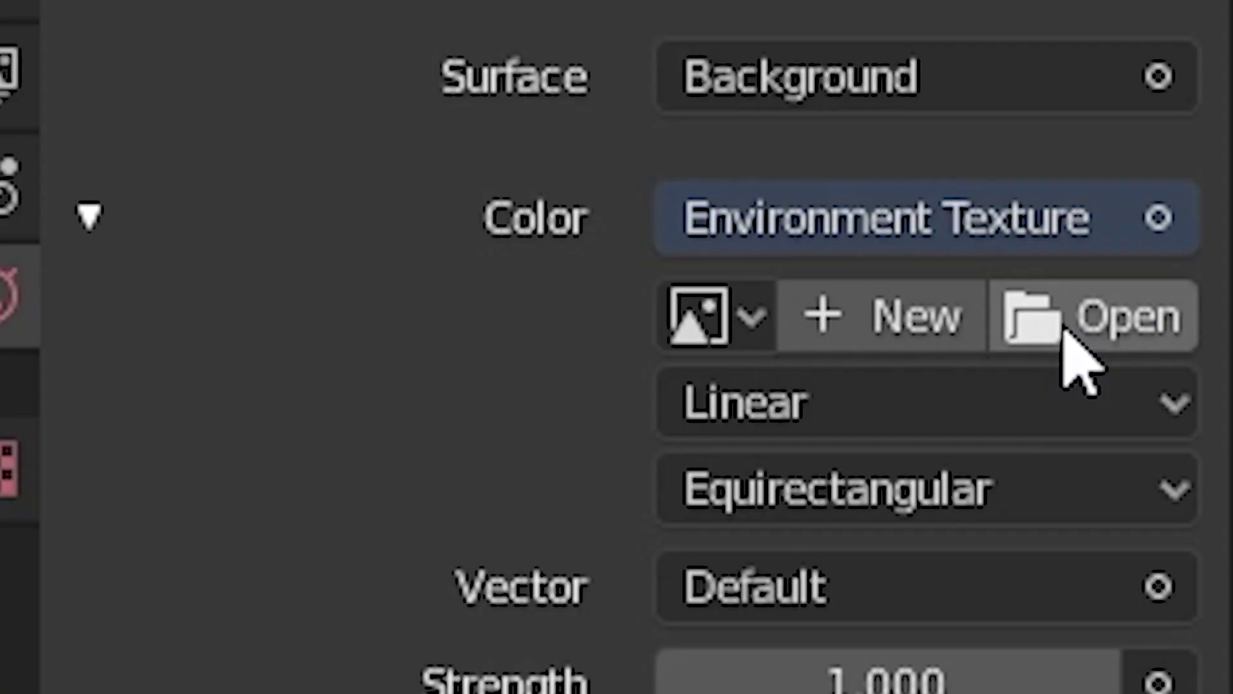
pyautogui.click(1072, 320)
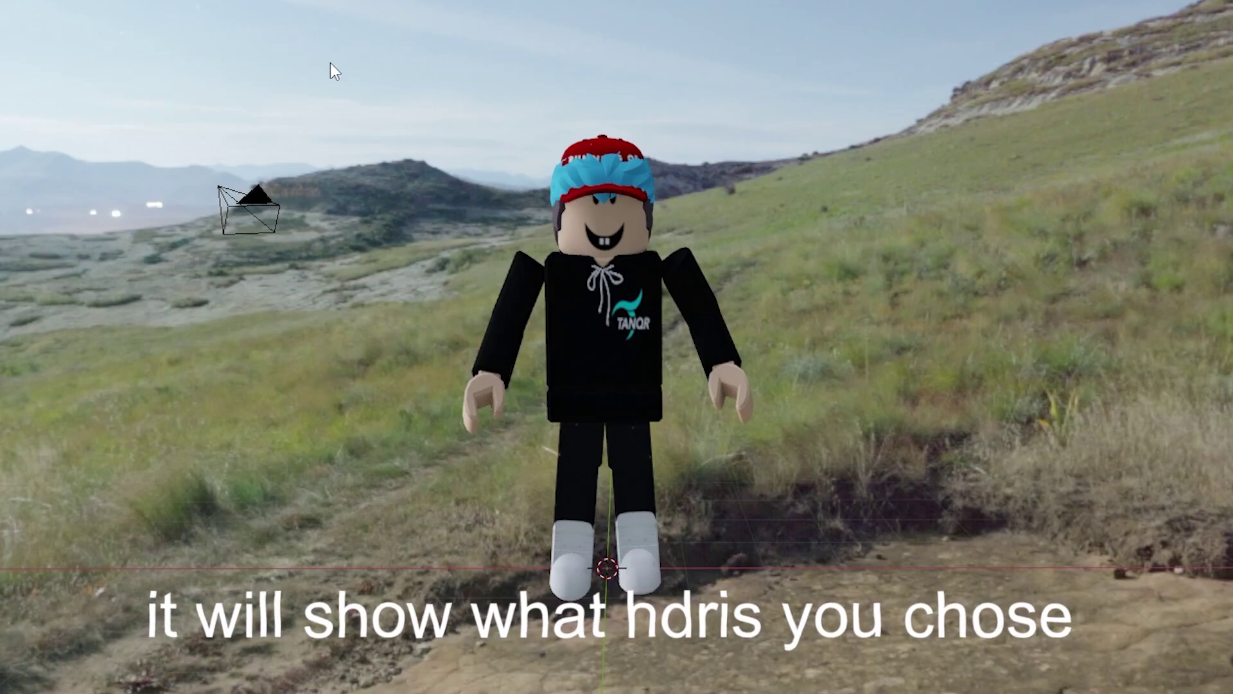
pyautogui.scroll(3, 383, 83)
pyautogui.scroll(-6, 372, 98)
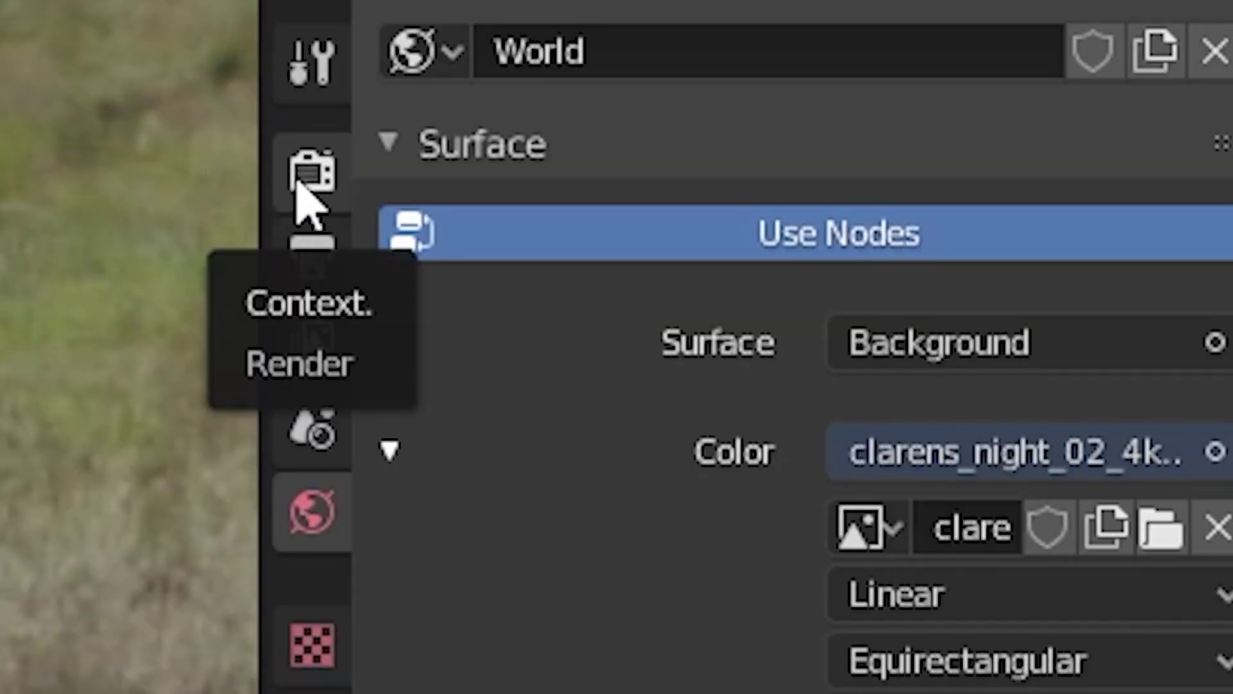
# Step: Enable Film Transparent and set the world background strength to 5, then 3
pyautogui.click(299, 182)
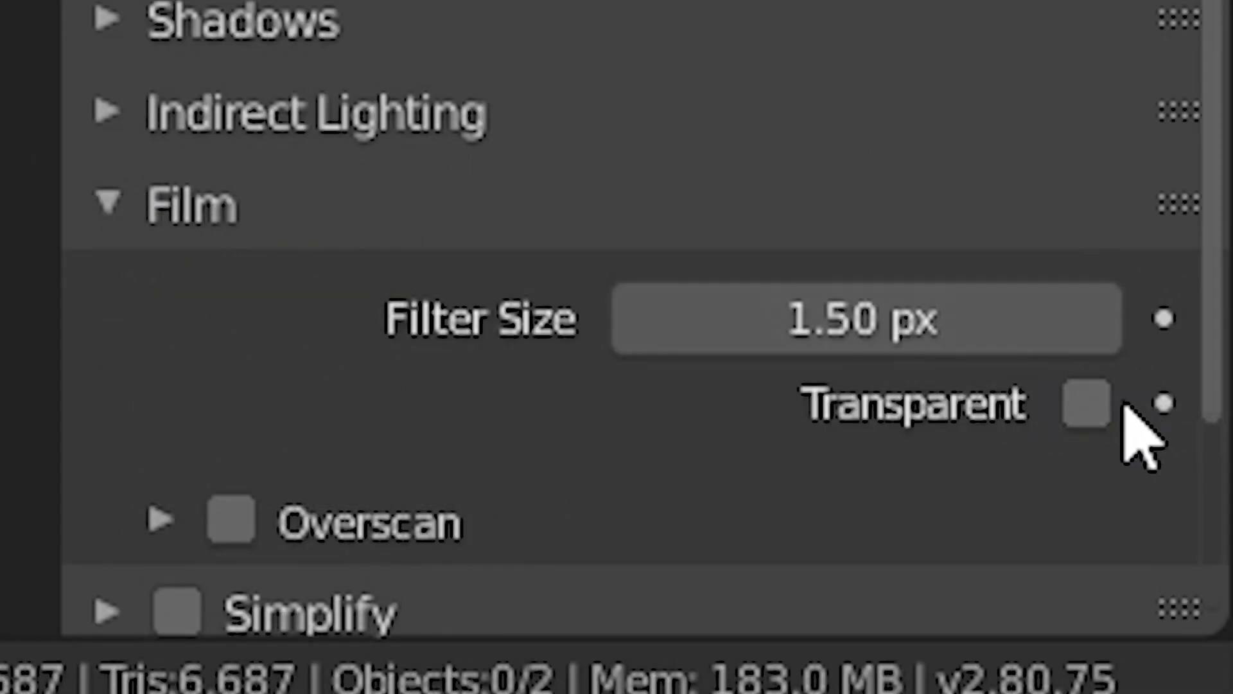
pyautogui.doubleClick(1027, 471)
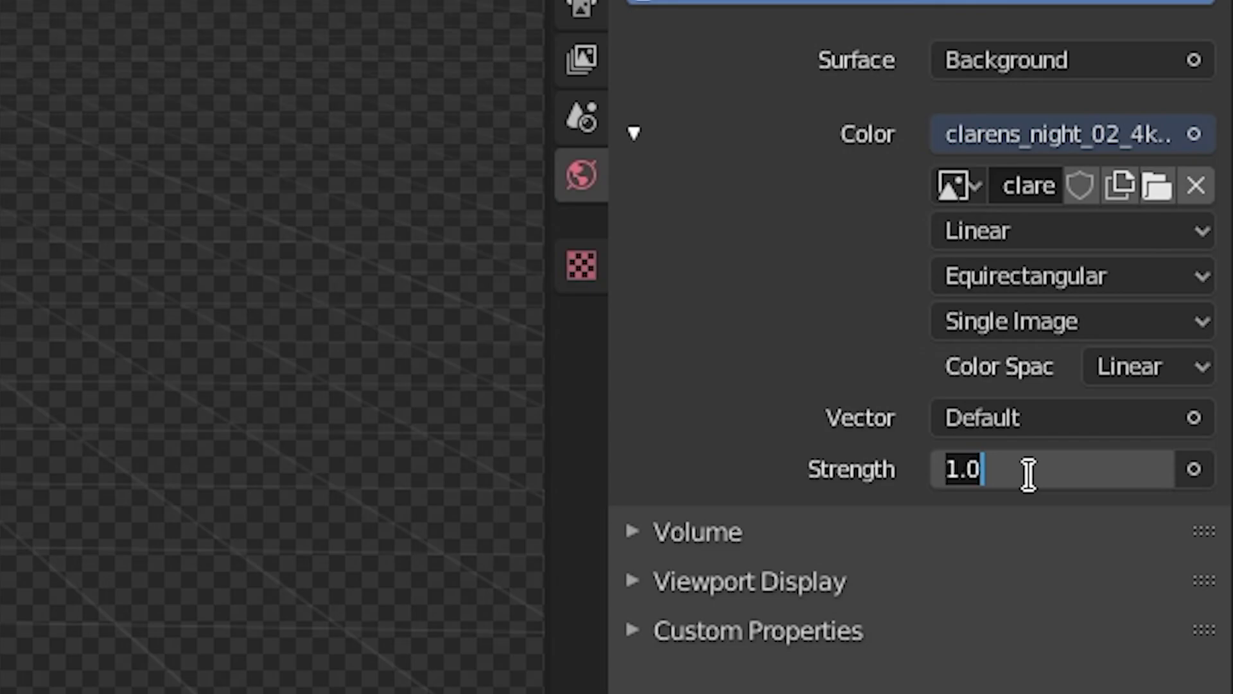
pyautogui.write('5')
pyautogui.press('Return')
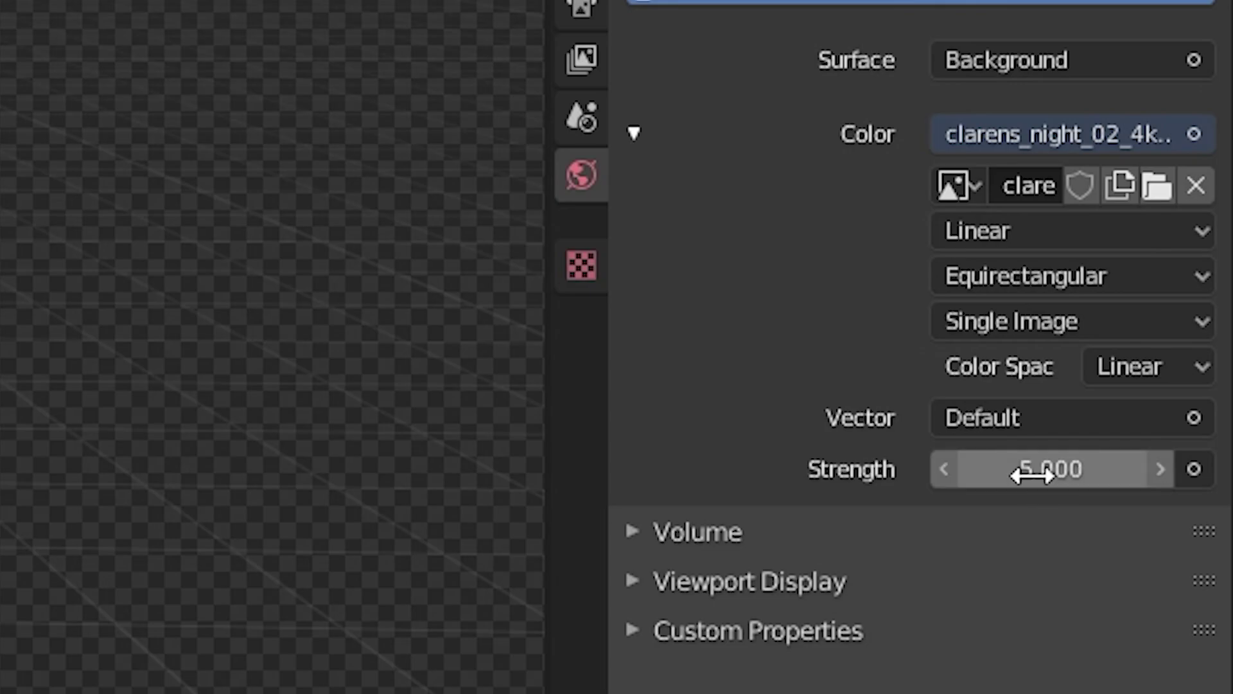
pyautogui.doubleClick(1030, 472)
pyautogui.write('3')
pyautogui.press('Return')
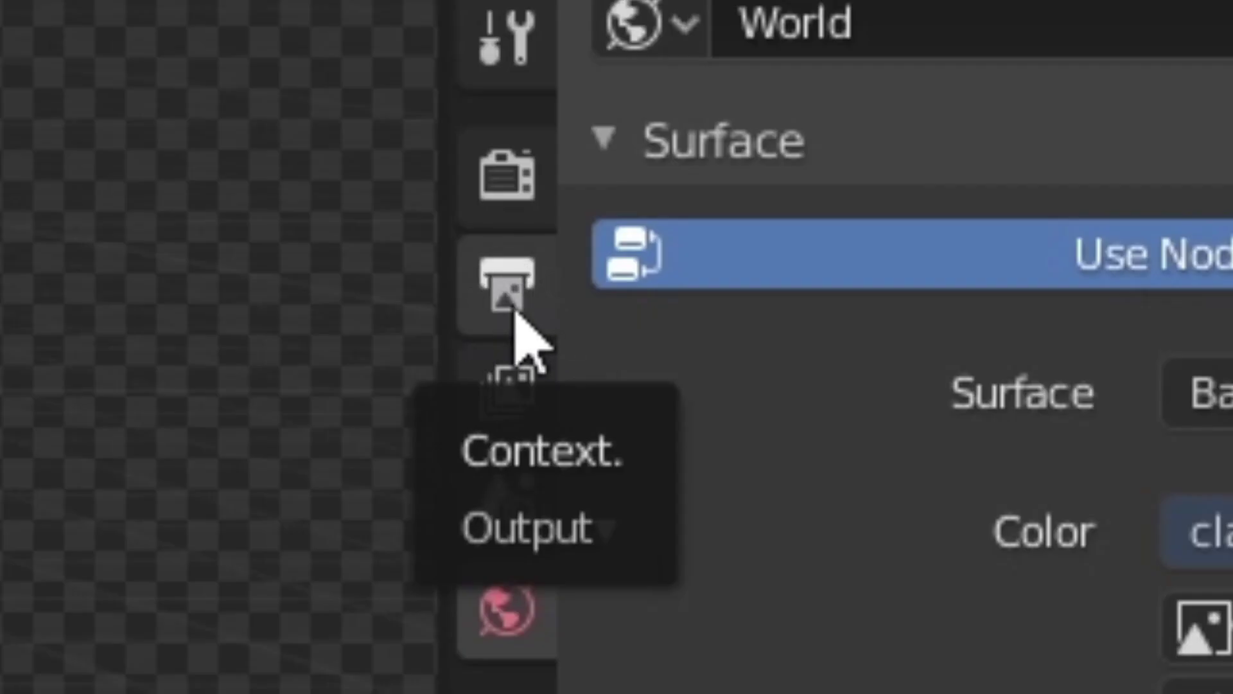
# Step: Set the render resolution width to 3840 px and edit the height
pyautogui.click(516, 316)
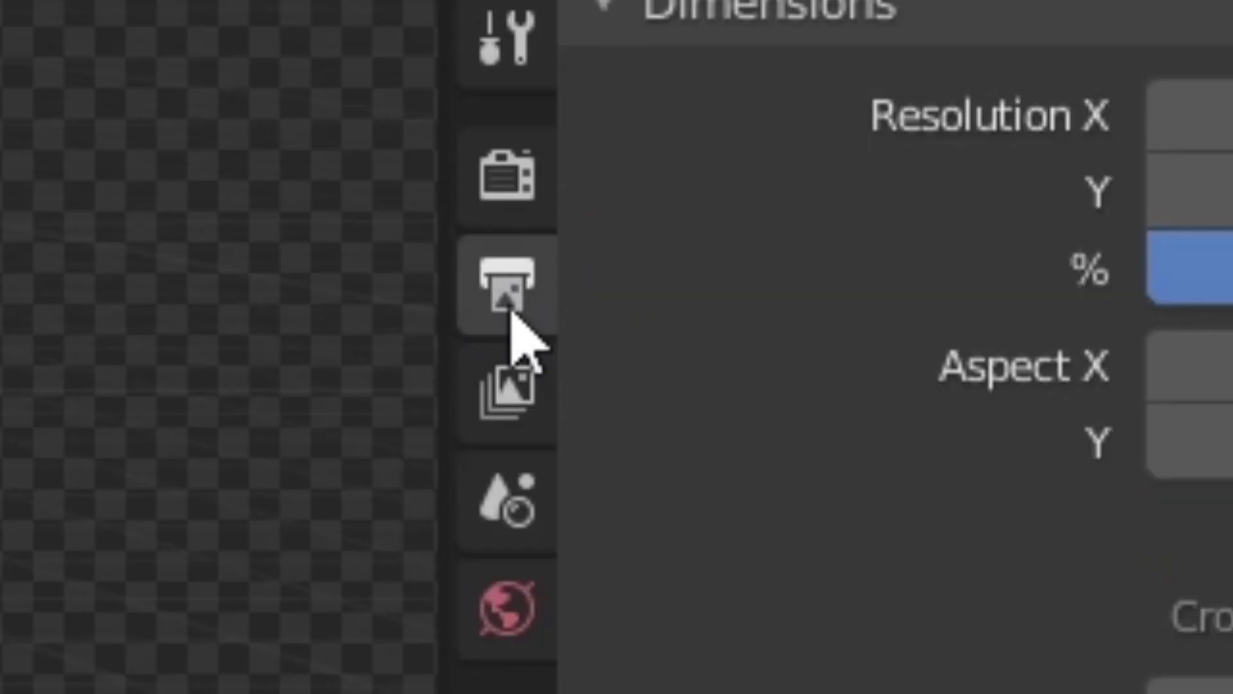
pyautogui.doubleClick(1201, 116)
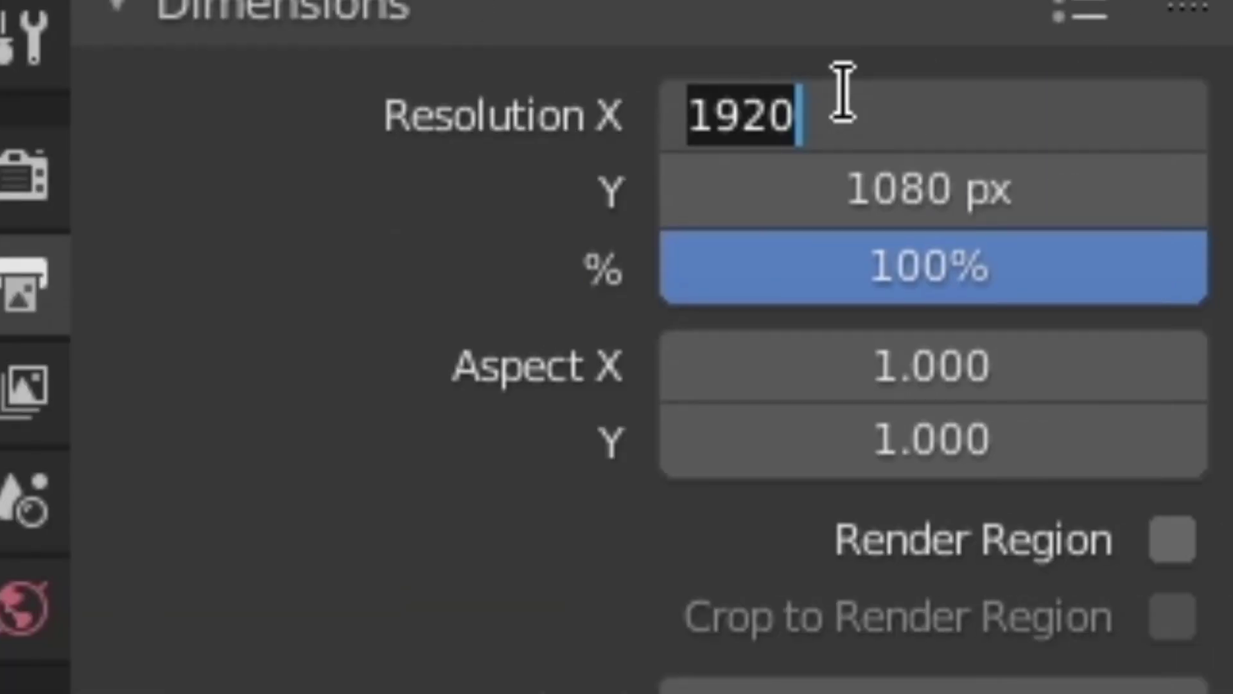
pyautogui.write('3840')
pyautogui.press('Return')
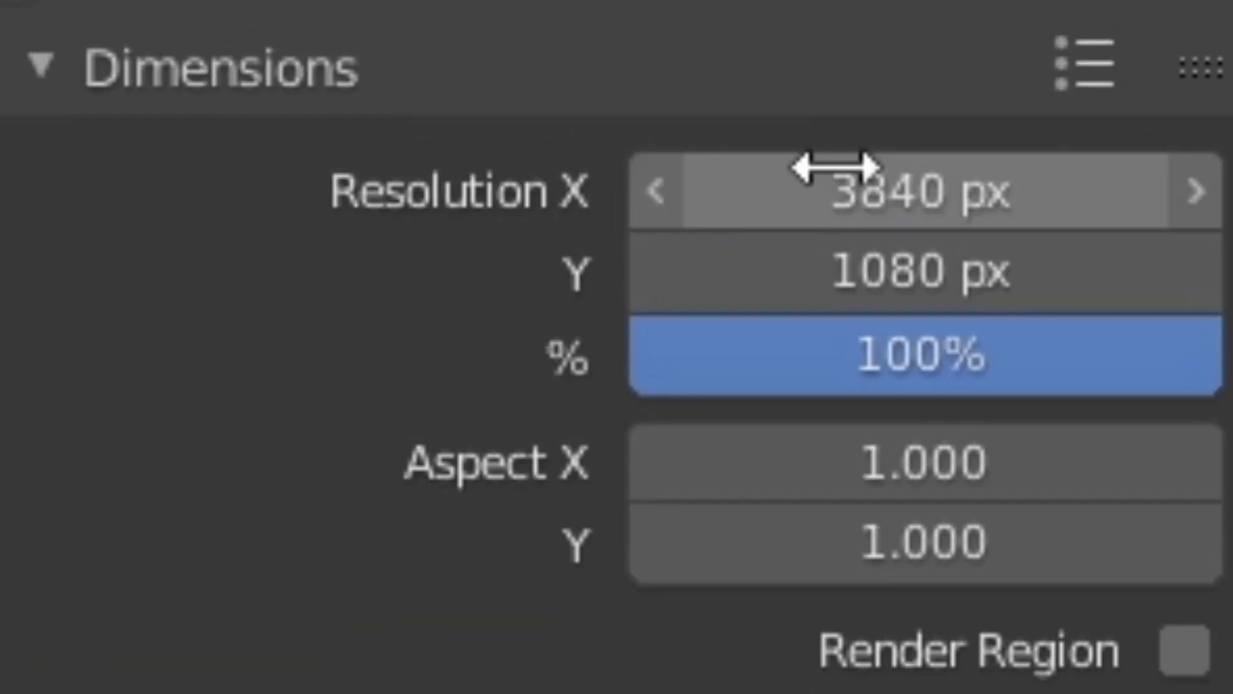
pyautogui.doubleClick(751, 284)
pyautogui.write('21')
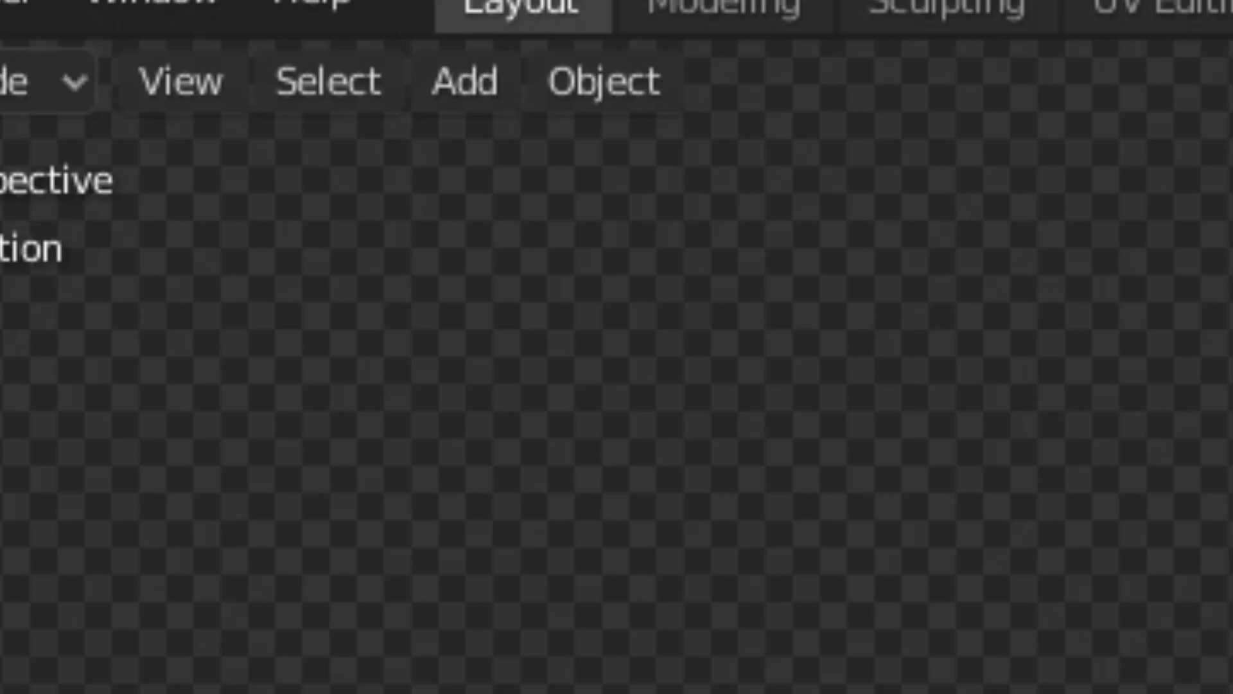
# Step: Look through the active camera and fly it to frame the avatar's head and torso
pyautogui.click(147, 83)
pyautogui.moveTo(925, 210)
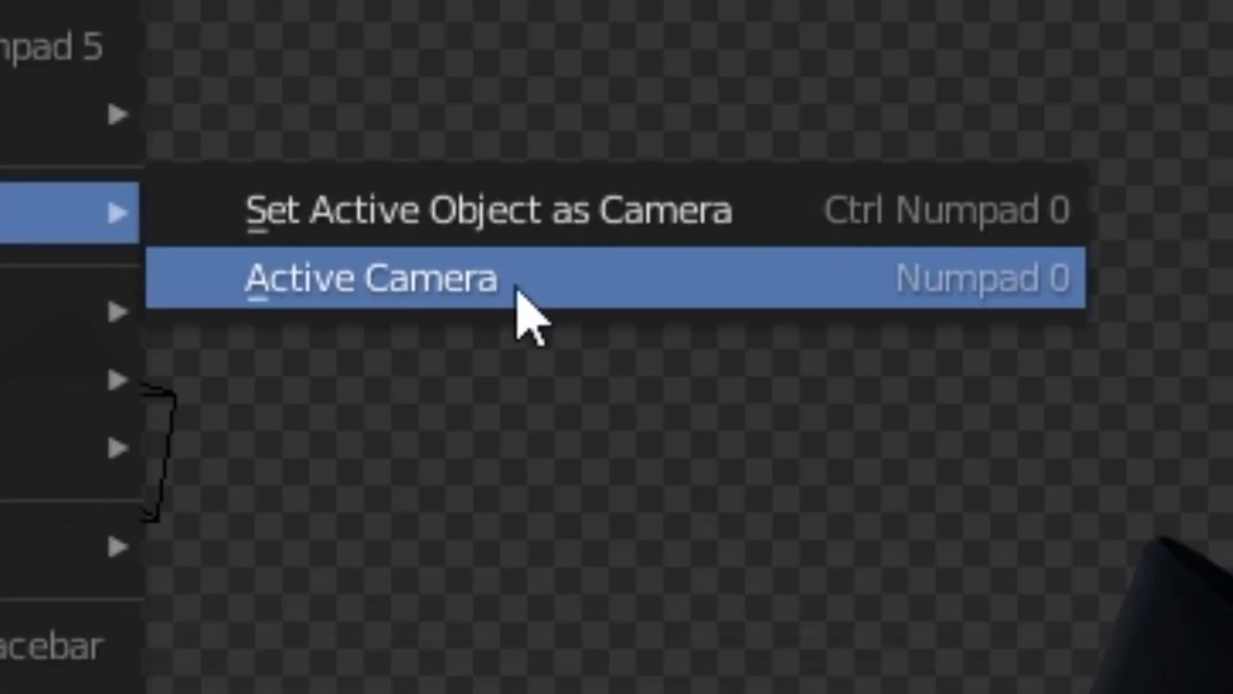
pyautogui.click(519, 292)
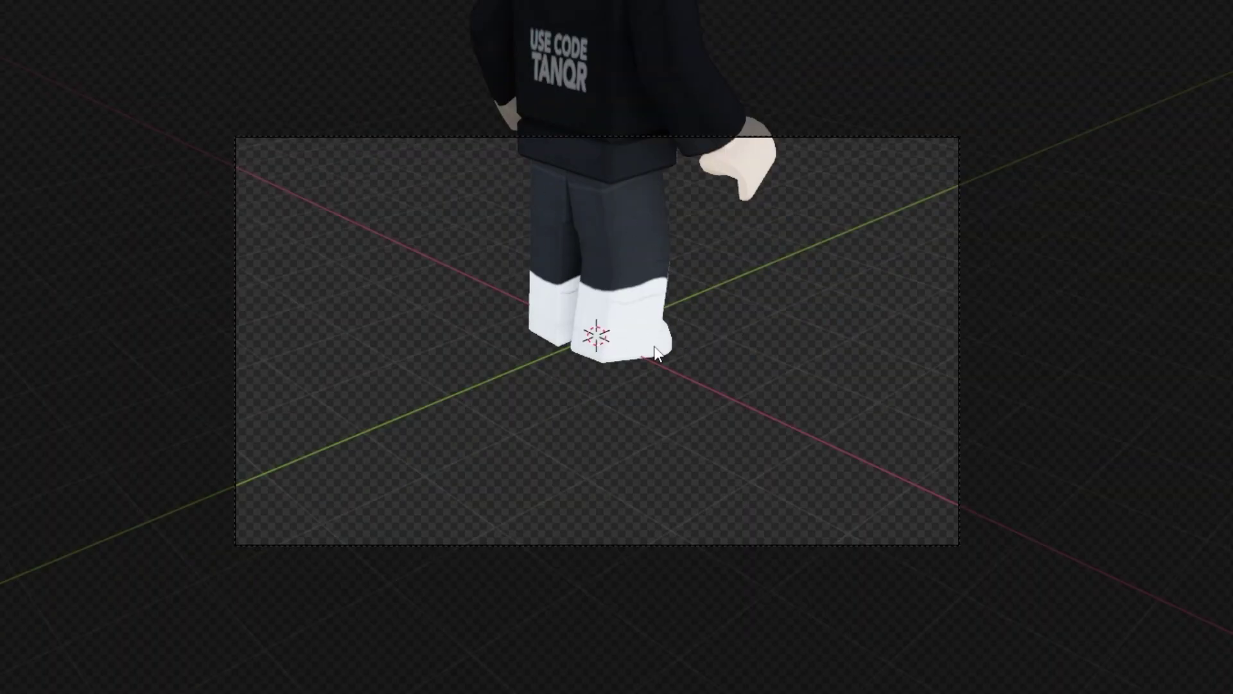
pyautogui.hotkey('shift', '`')
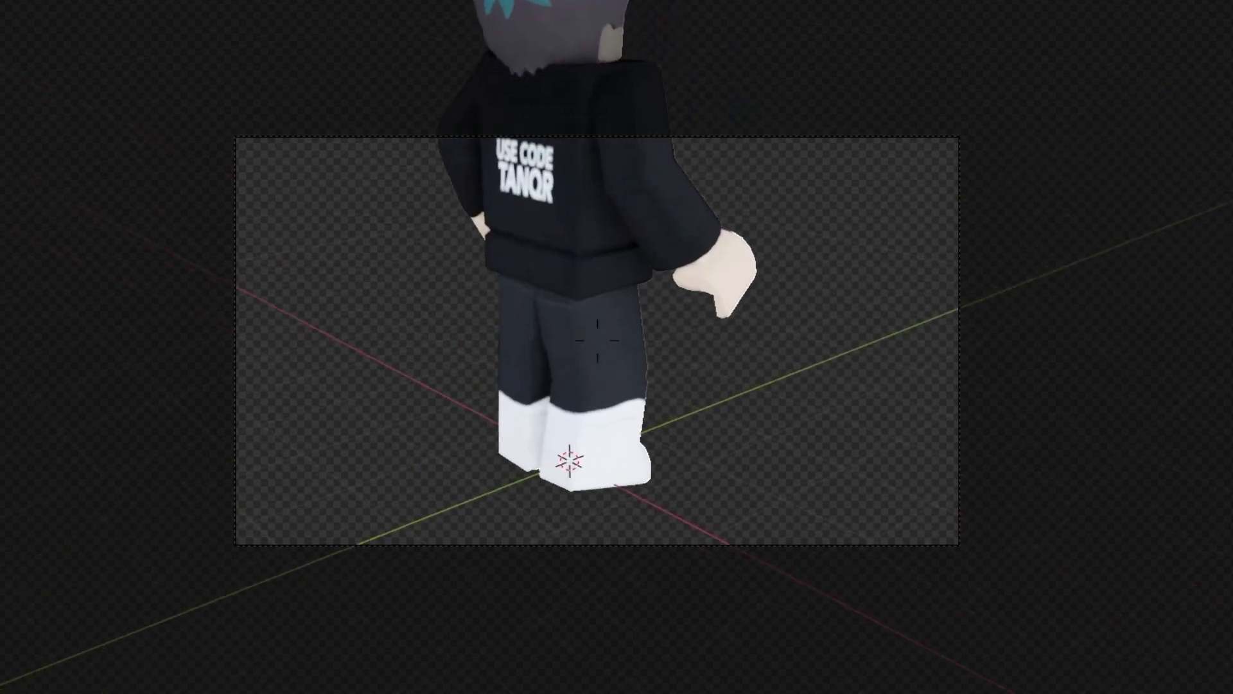
pyautogui.press('d')
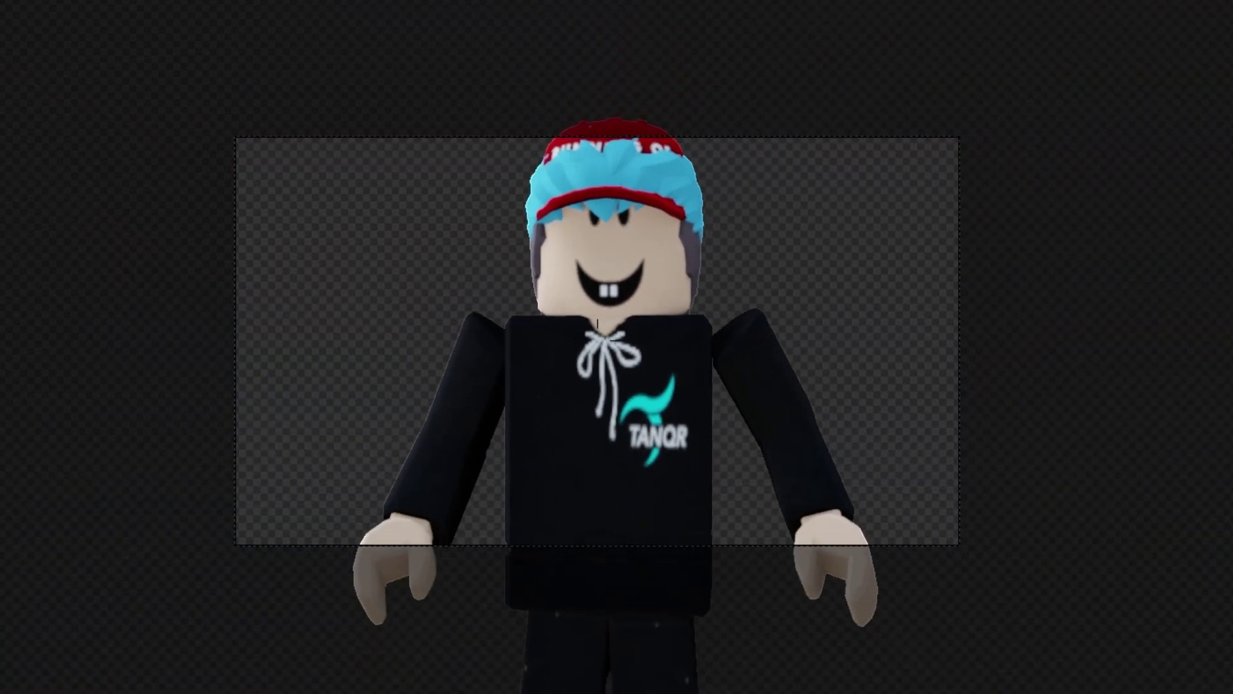
pyautogui.click(598, 323)
# Step: Render the camera view as a still image and open Save As for it
pyautogui.click(334, 25)
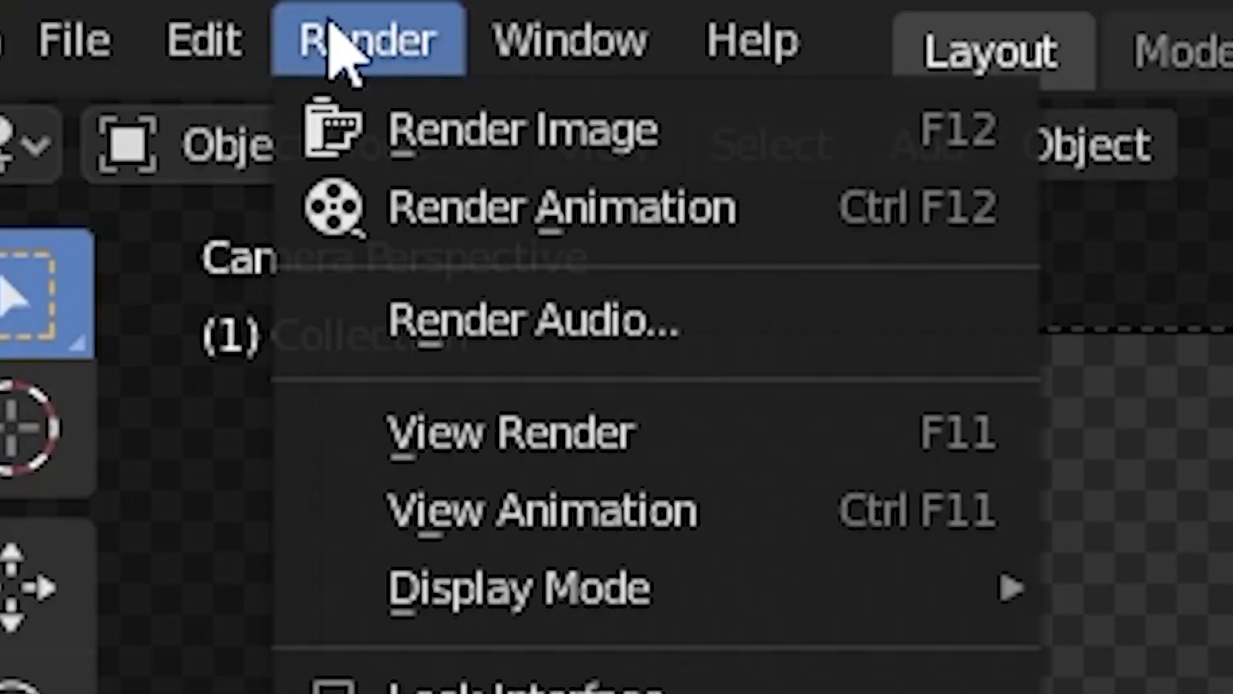
pyautogui.click(457, 157)
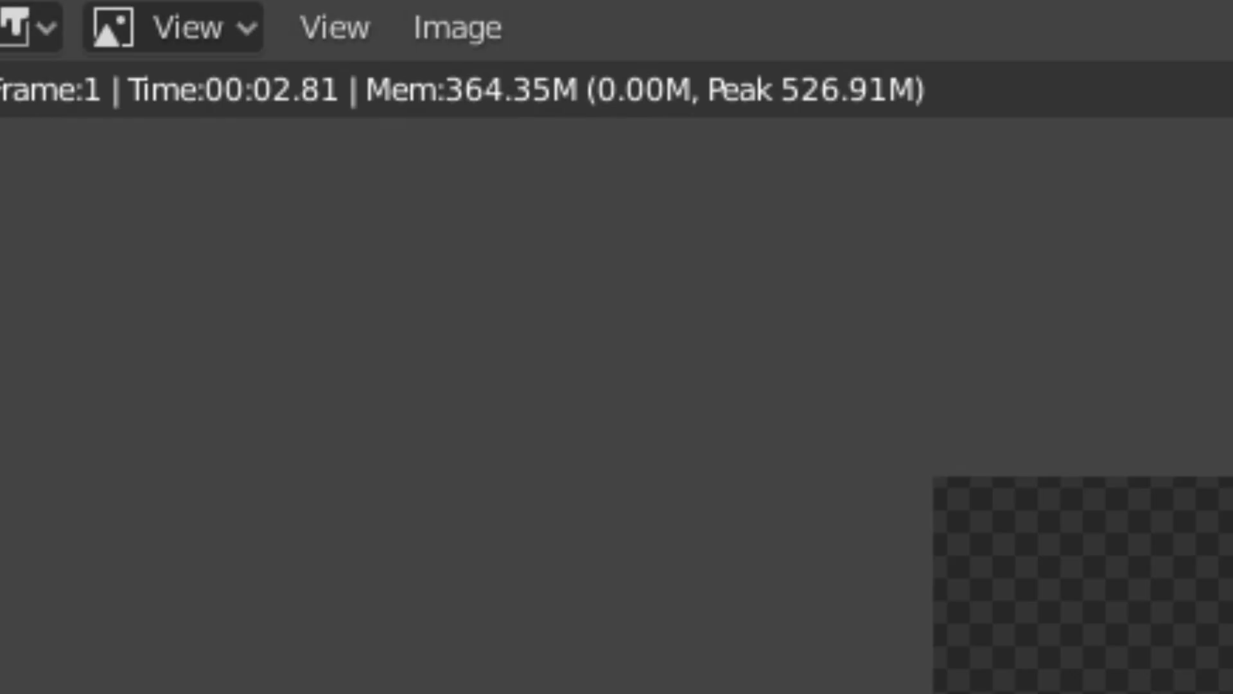
pyautogui.click(458, 27)
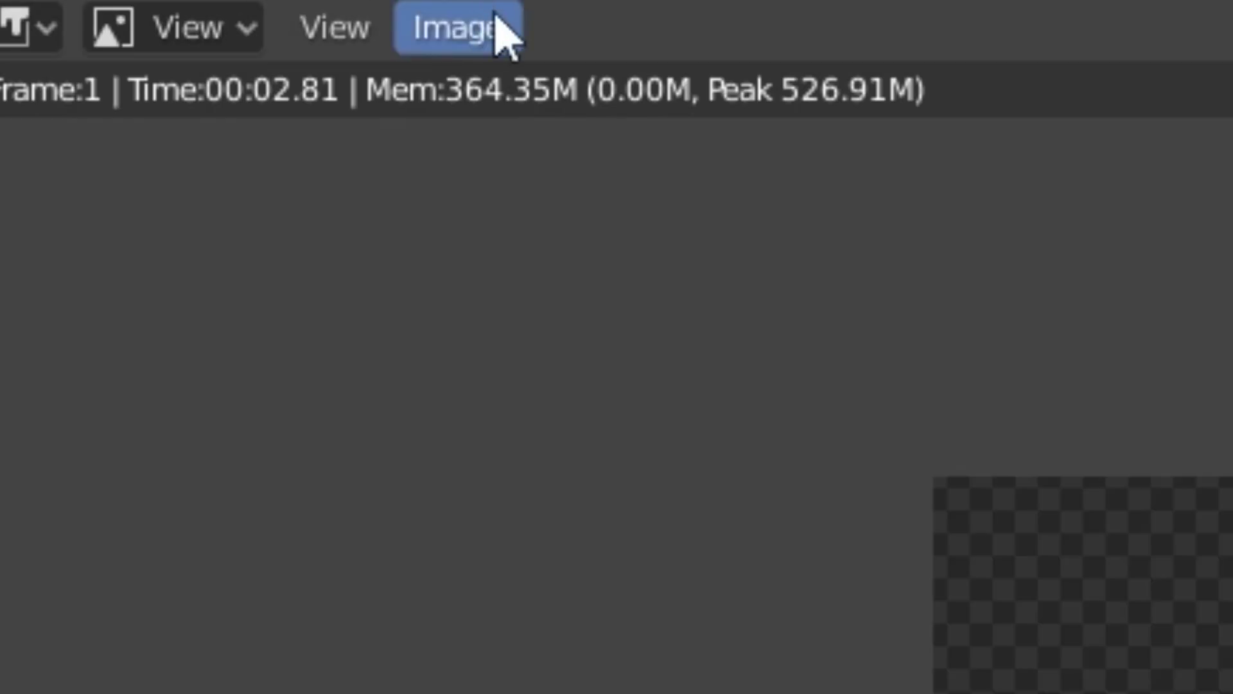
pyautogui.click(627, 407)
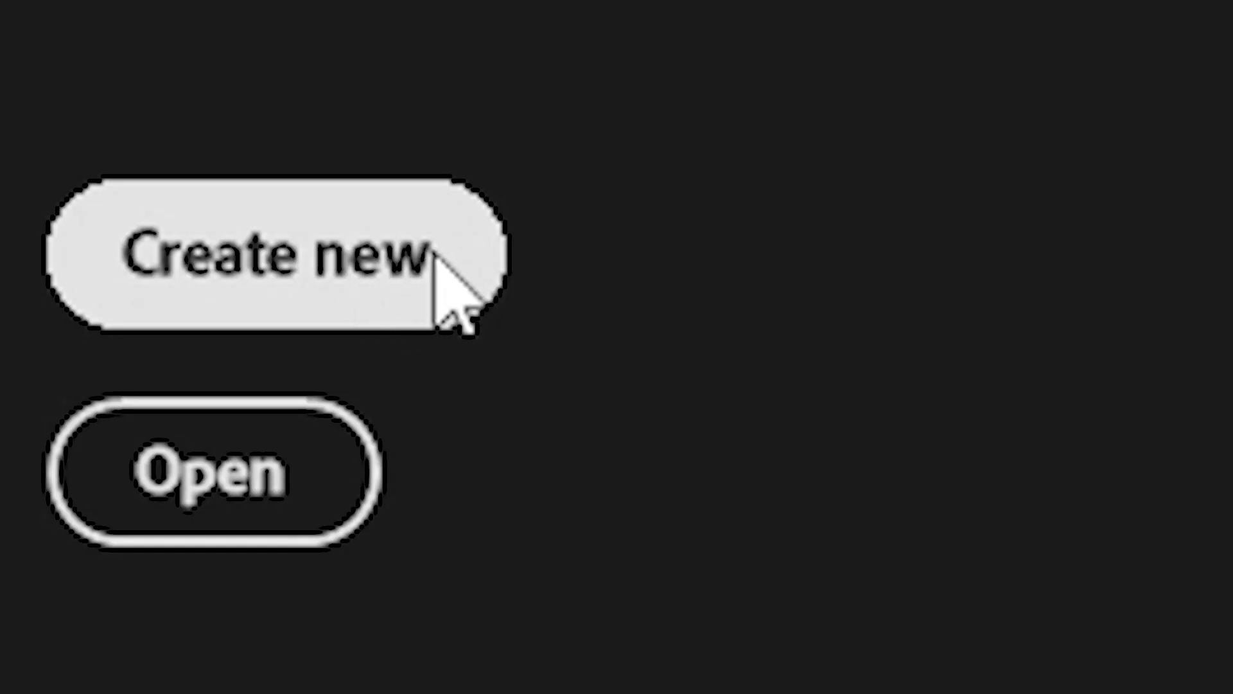
# Step: Start a new document and show the Film & Video presets, including HDTV 1080p
pyautogui.click(440, 258)
pyautogui.click(525, 296)
# Step: Create a 1920 x 1080 HDTV 1080p document and place the rendered avatar PNG in it
pyautogui.click(318, 662)
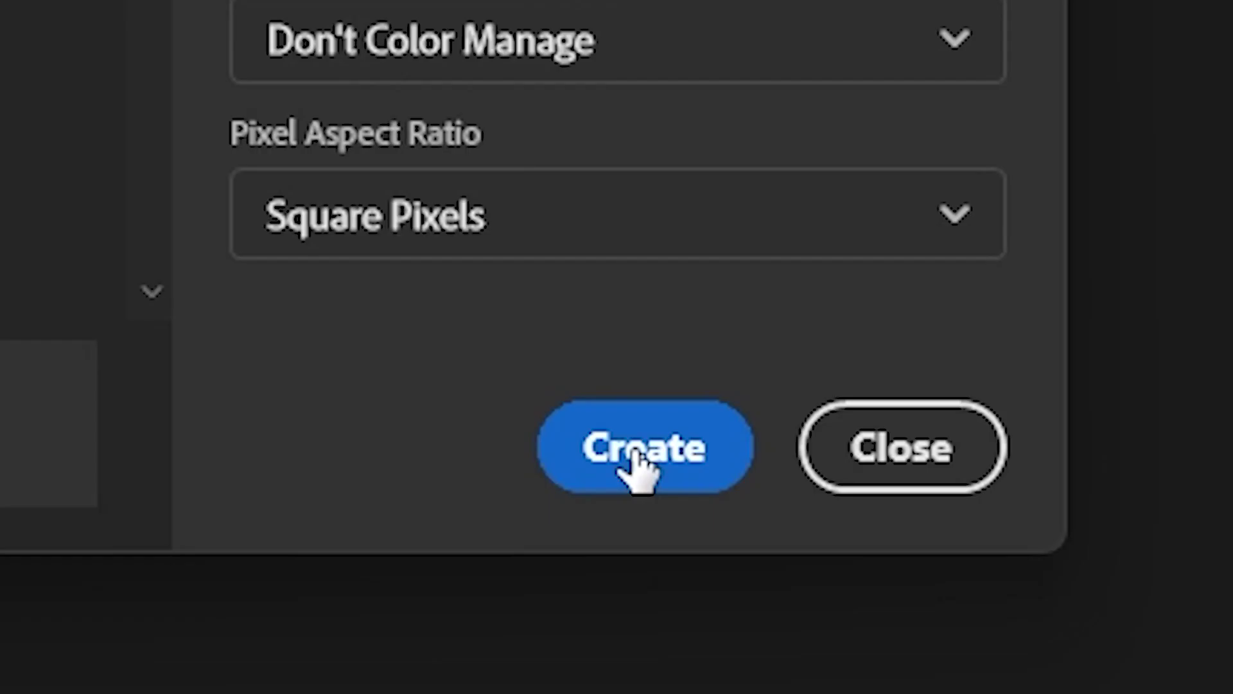
pyautogui.click(641, 454)
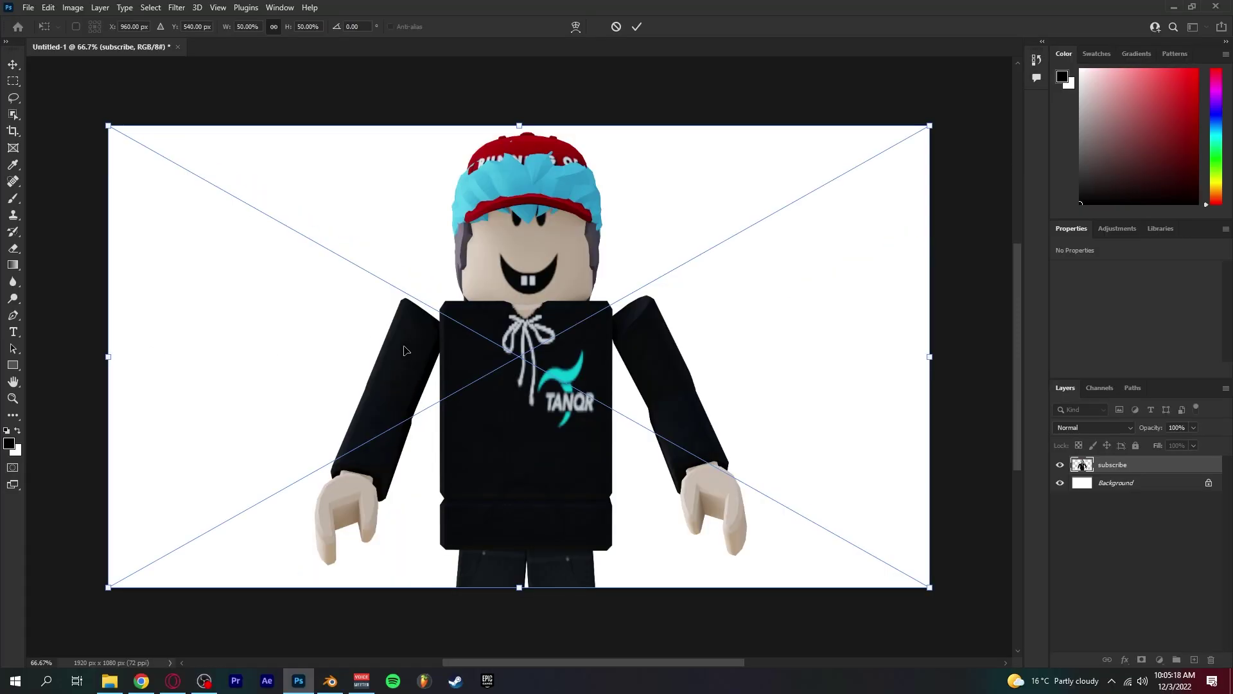
pyautogui.press('Return')
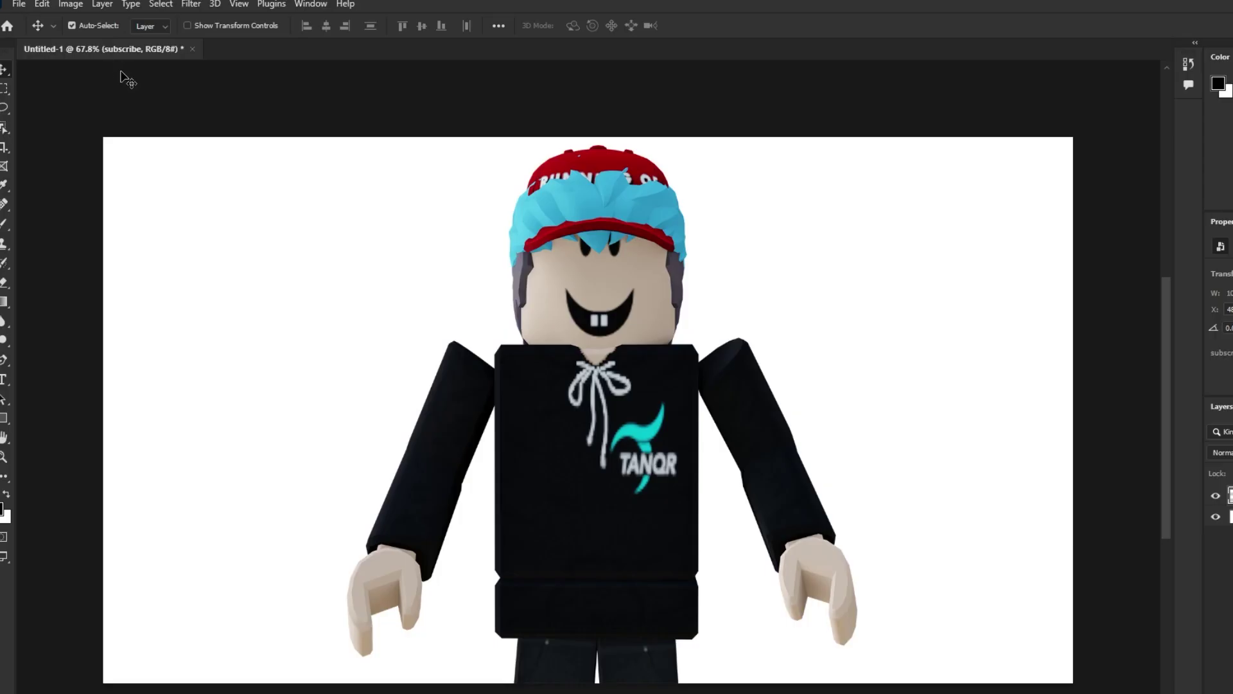
# Step: Raise the avatar layer's brightness to 23 and its saturation to +100
pyautogui.click(71, 4)
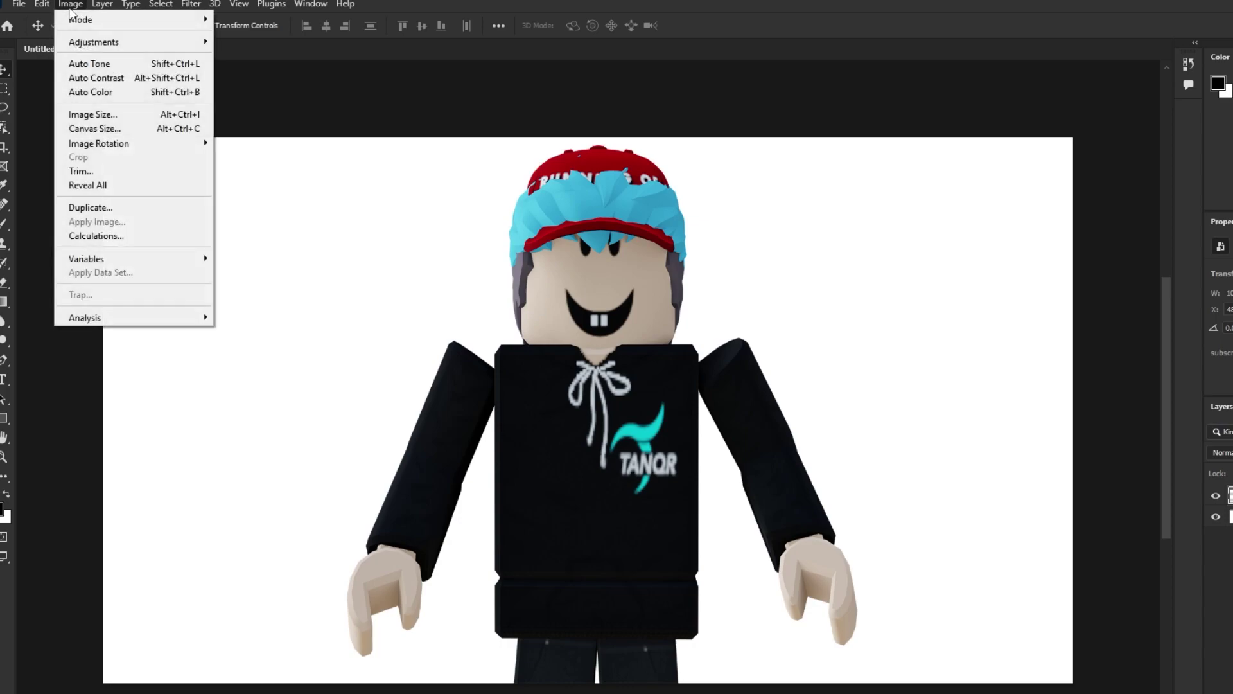
pyautogui.moveTo(144, 43)
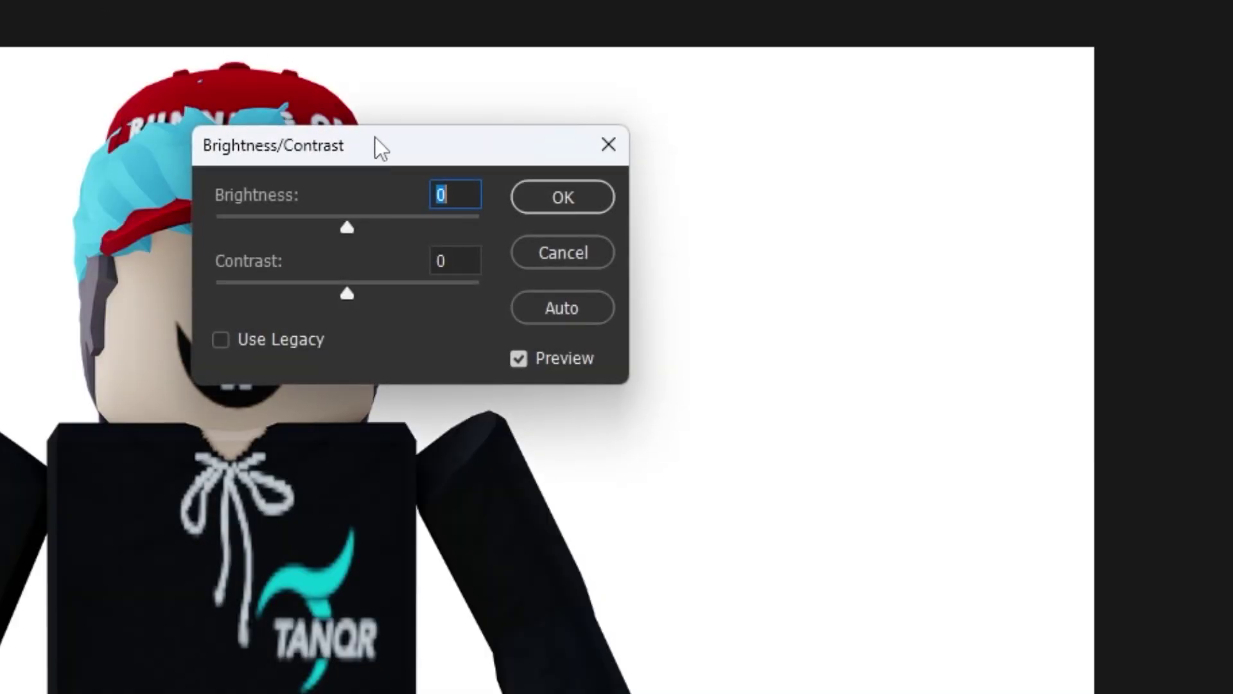
pyautogui.moveTo(377, 146); pyautogui.dragTo(650, 126)
pyautogui.moveTo(609, 195); pyautogui.dragTo(628, 195)
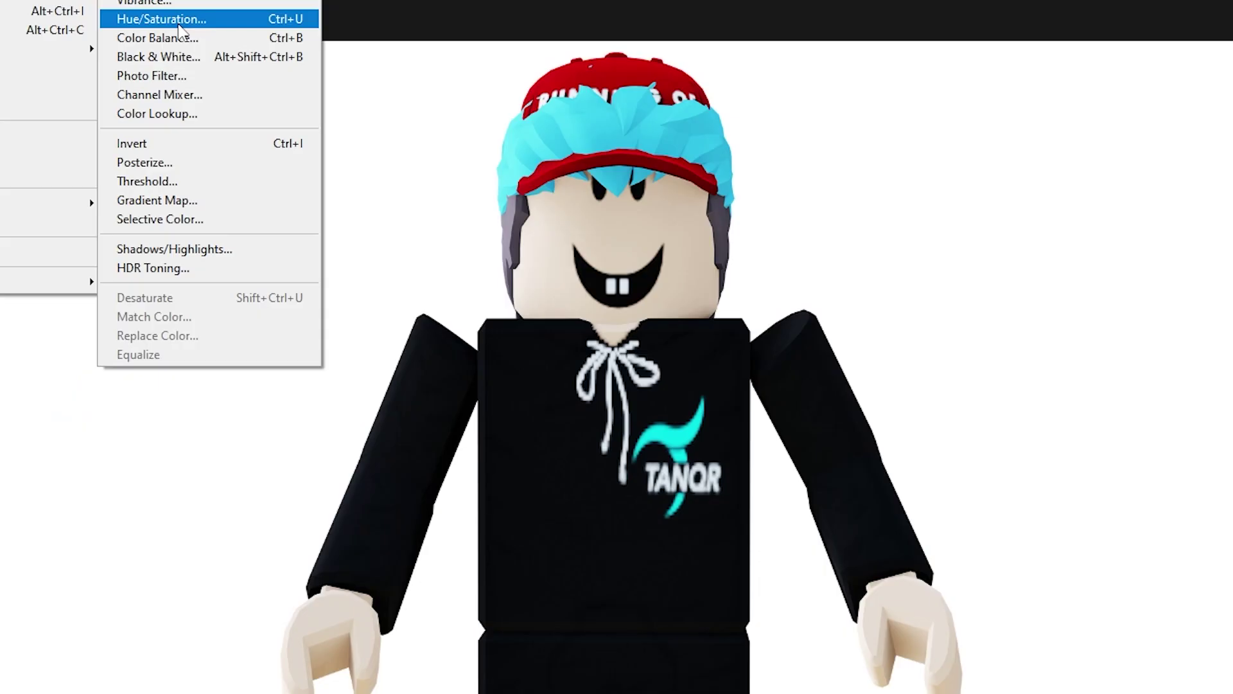
pyautogui.click(179, 26)
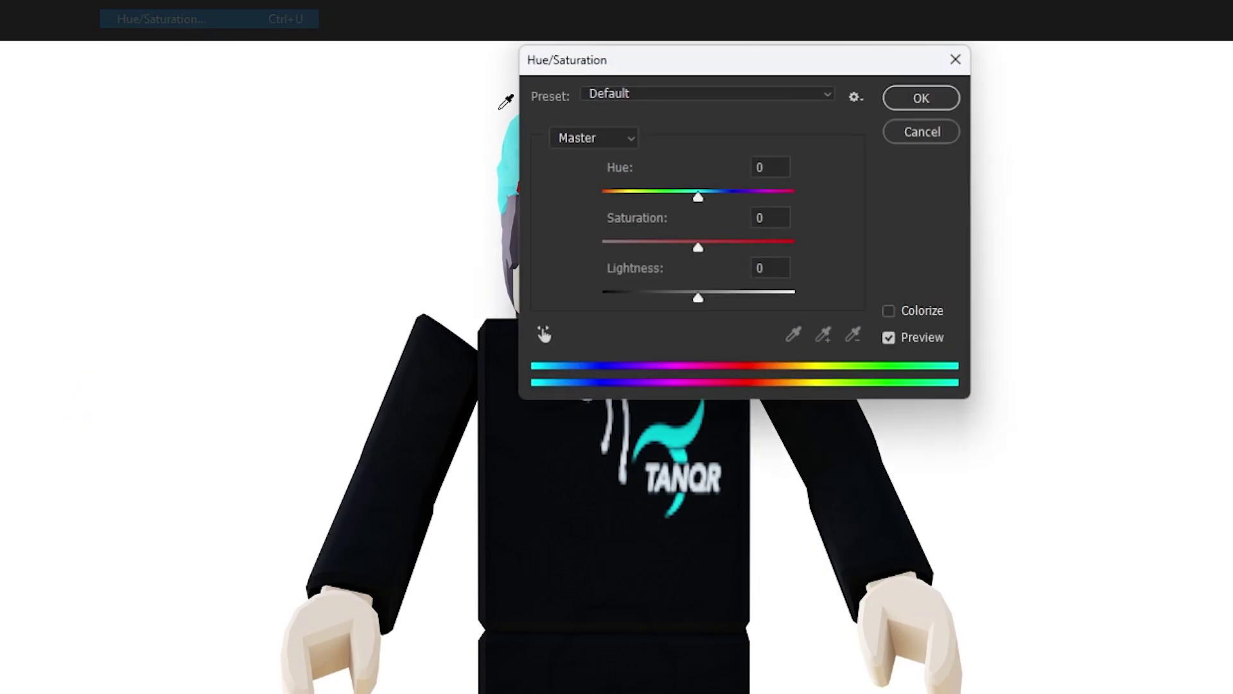
pyautogui.moveTo(724, 248); pyautogui.dragTo(834, 256)
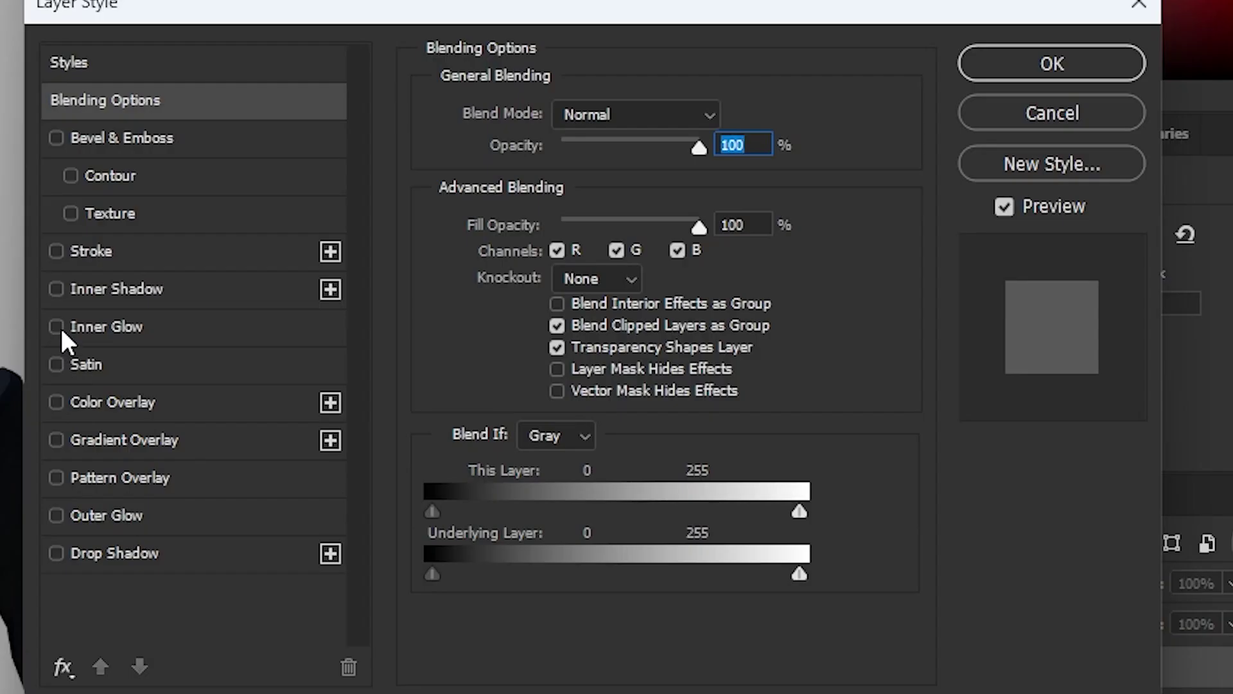
# Step: Turn on Inner Glow for the avatar in Overlay mode at 80%, 46 px
pyautogui.click(406, 353)
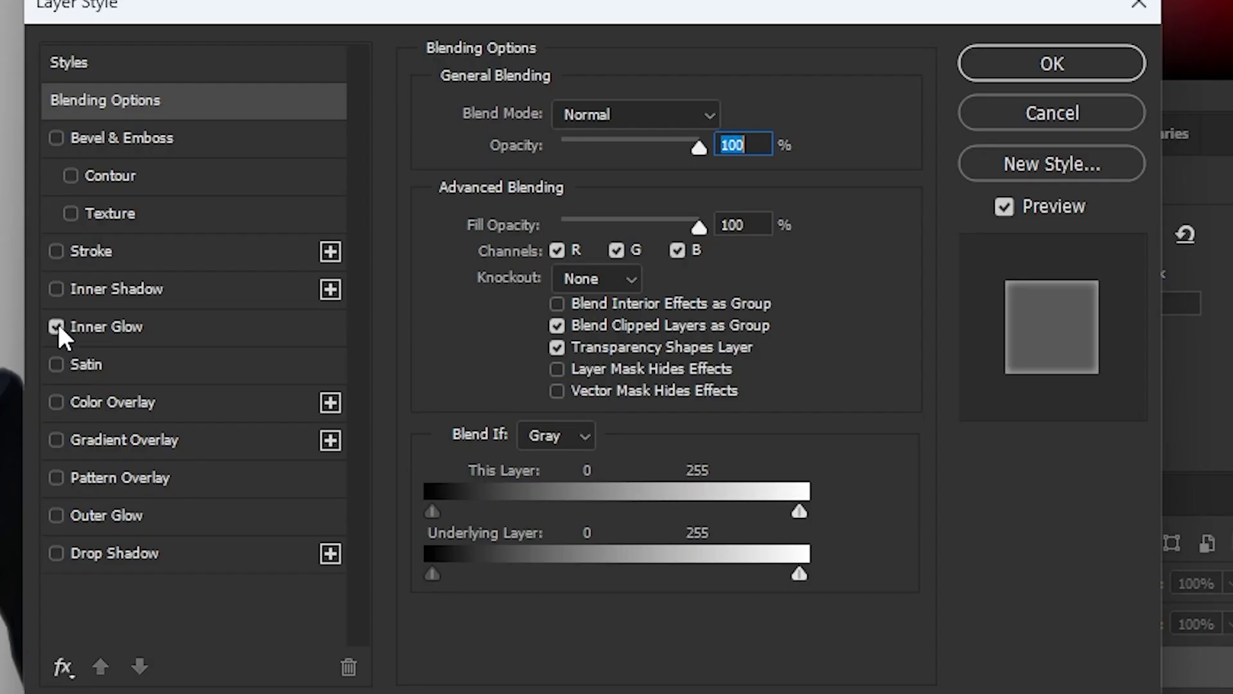
pyautogui.click(131, 334)
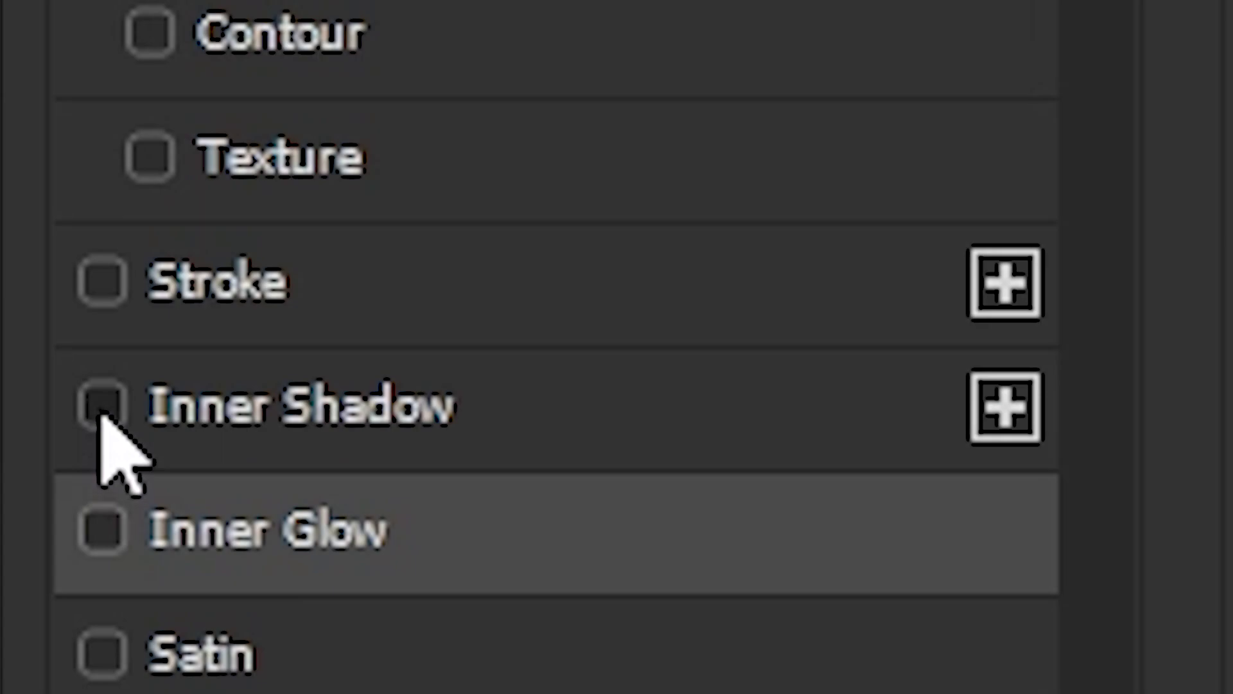
# Step: Add an inner shadow, a size-5 stroke, a size-32 outer glow and adjust the drop shadow size
pyautogui.click(101, 404)
pyautogui.click(262, 435)
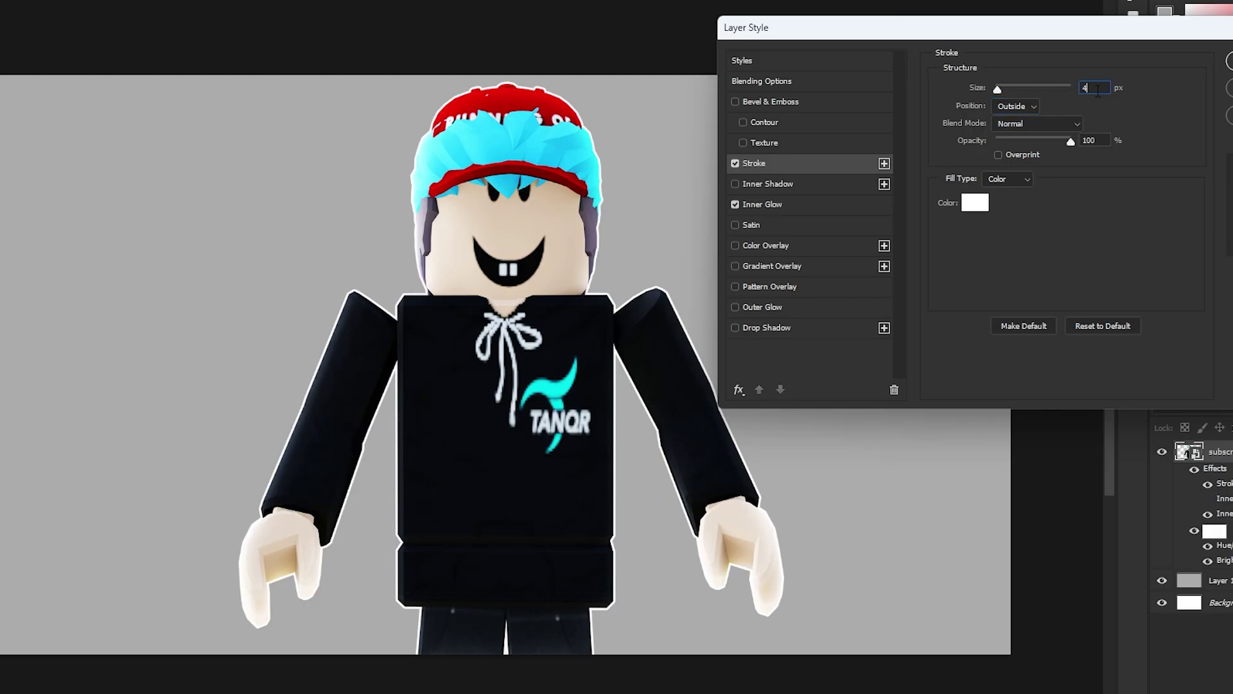
pyautogui.press('Up')
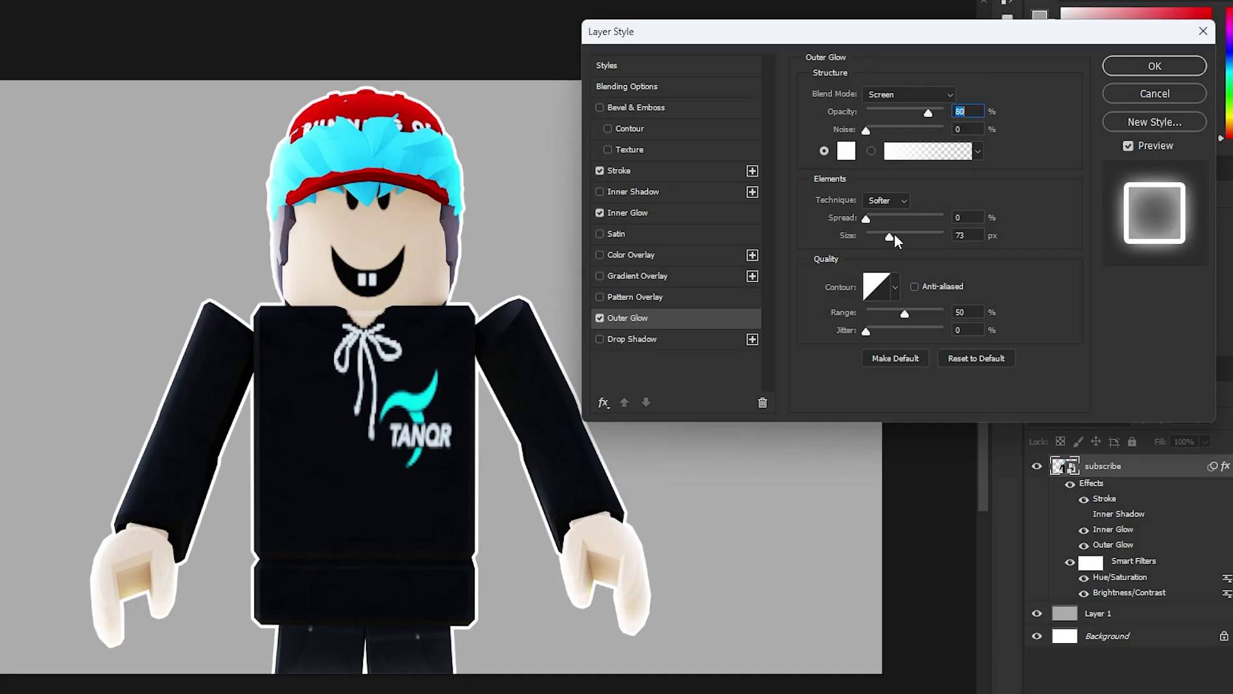
pyautogui.moveTo(894, 233); pyautogui.dragTo(885, 232)
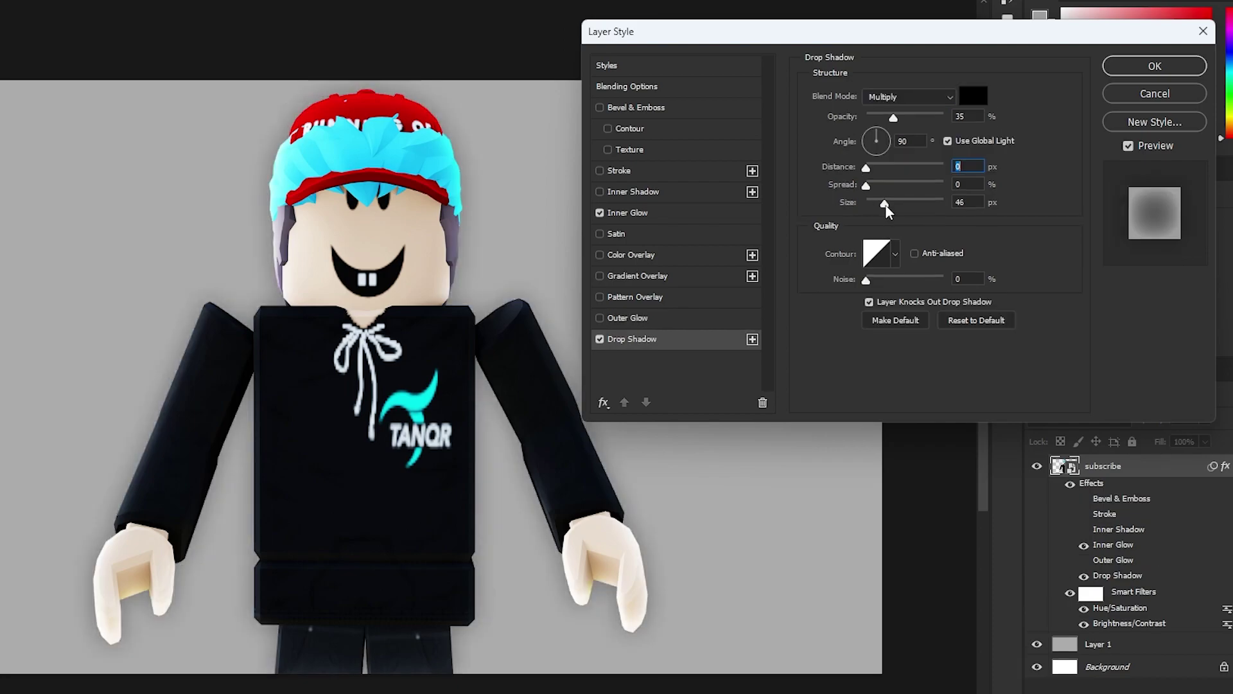
pyautogui.moveTo(885, 205); pyautogui.dragTo(879, 206)
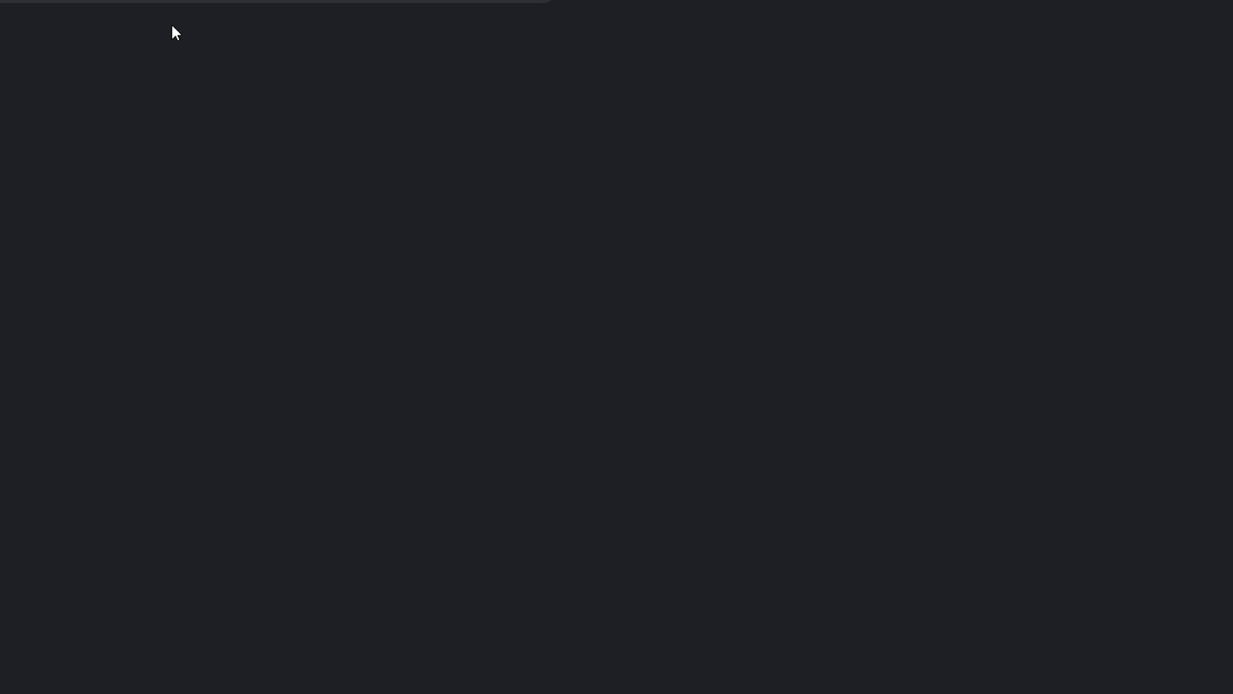
pyautogui.scroll(-3, 188, 103)
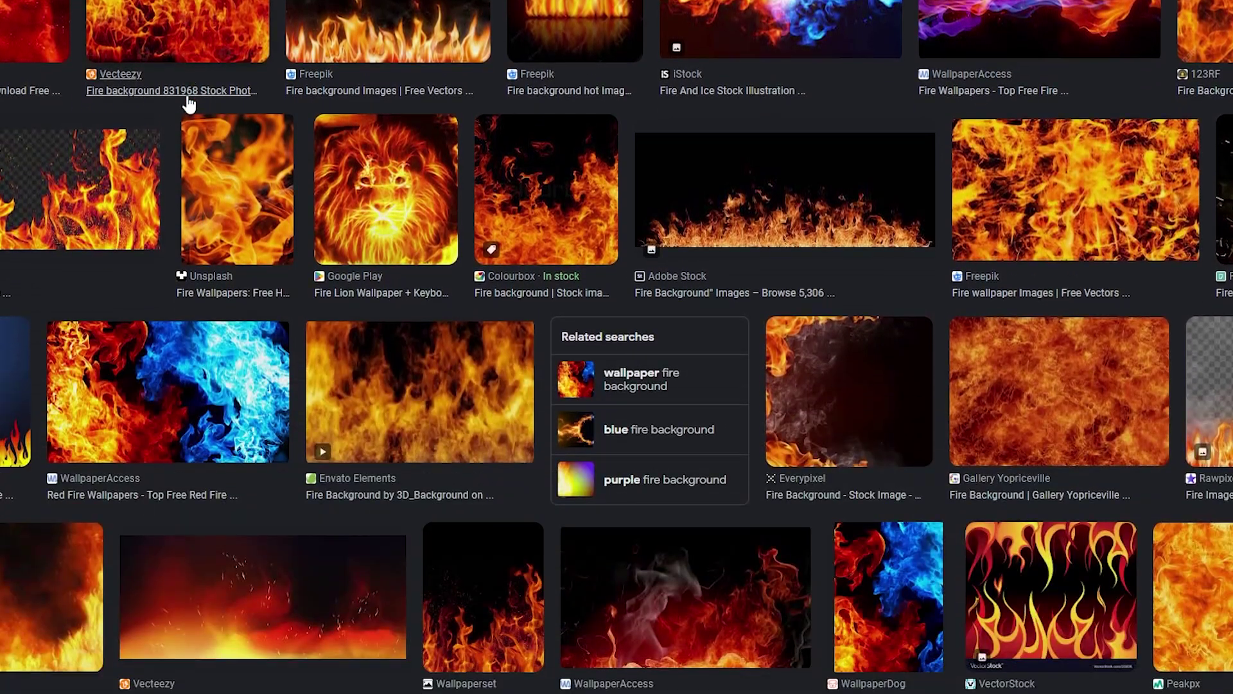
pyautogui.scroll(6, 188, 102)
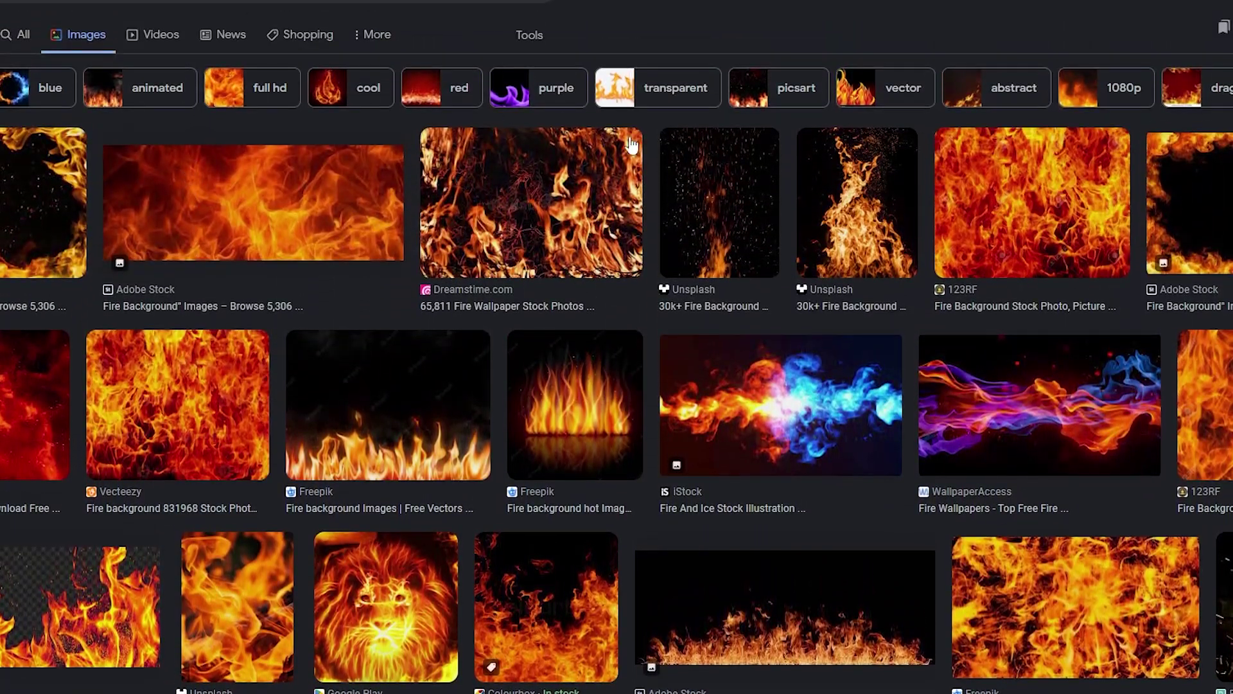
pyautogui.scroll(-3, 744, 201)
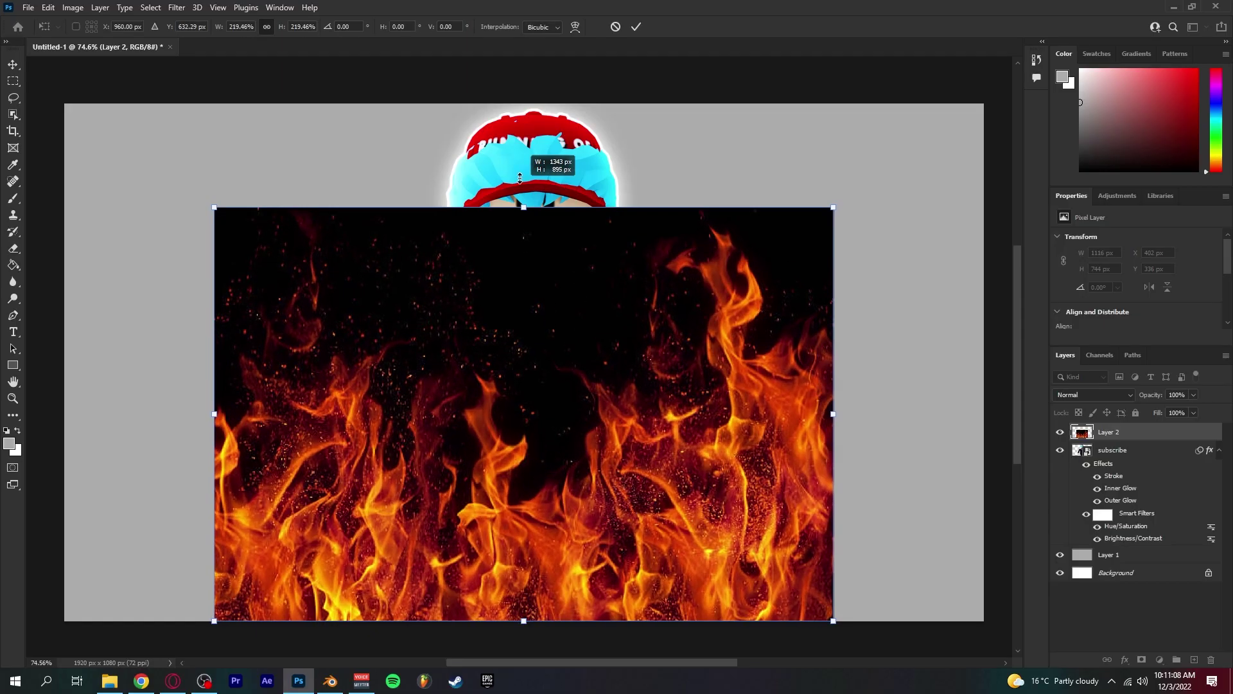
# Step: Stretch the fire layer, move it below the avatar, and recolour it blue and brighter
pyautogui.moveTo(523, 212); pyautogui.dragTo(526, 317)
pyautogui.moveTo(1131, 439); pyautogui.dragTo(1131, 505)
pyautogui.moveTo(824, 376); pyautogui.dragTo(799, 570)
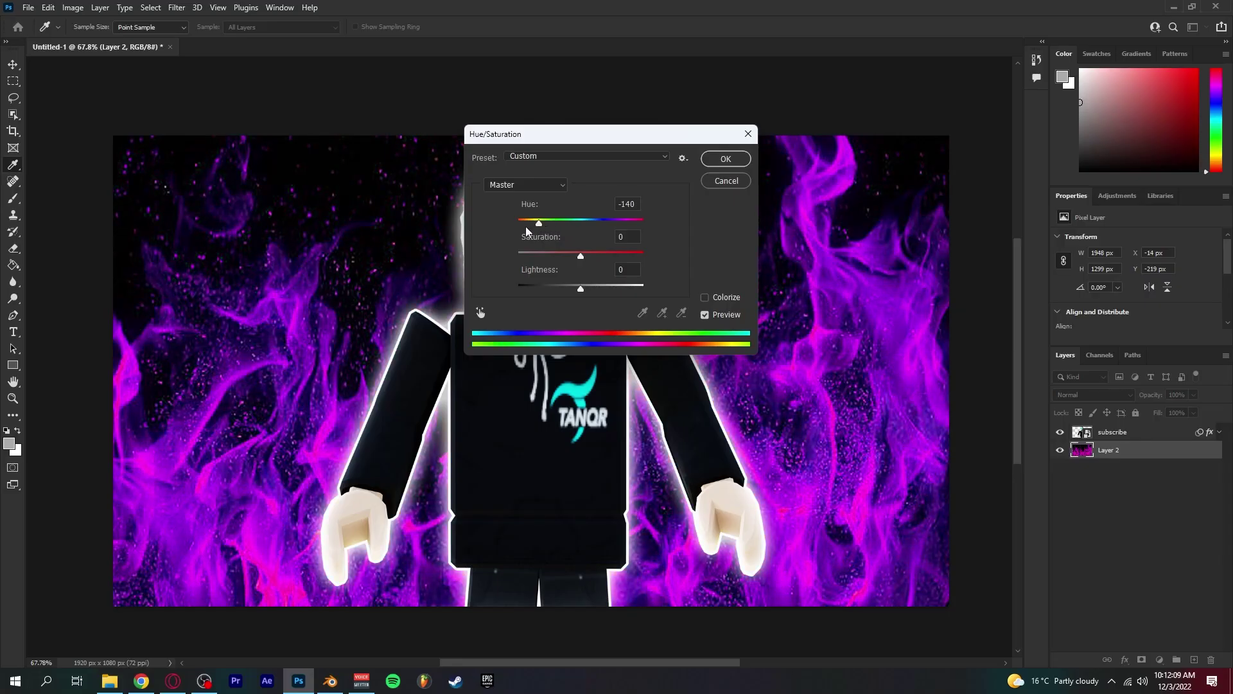
pyautogui.moveTo(536, 223)
pyautogui.mouseDown()
pyautogui.moveTo(518, 227)
pyautogui.moveTo(537, 225)
pyautogui.mouseUp()
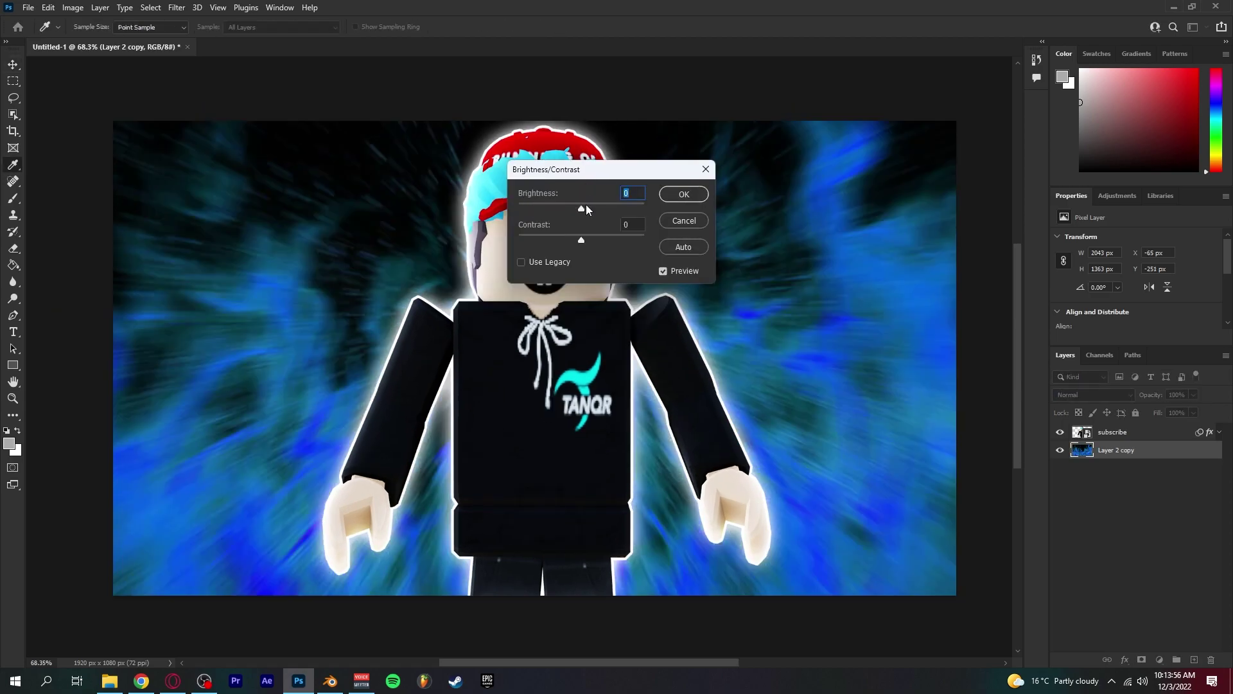
pyautogui.moveTo(586, 205); pyautogui.dragTo(597, 206)
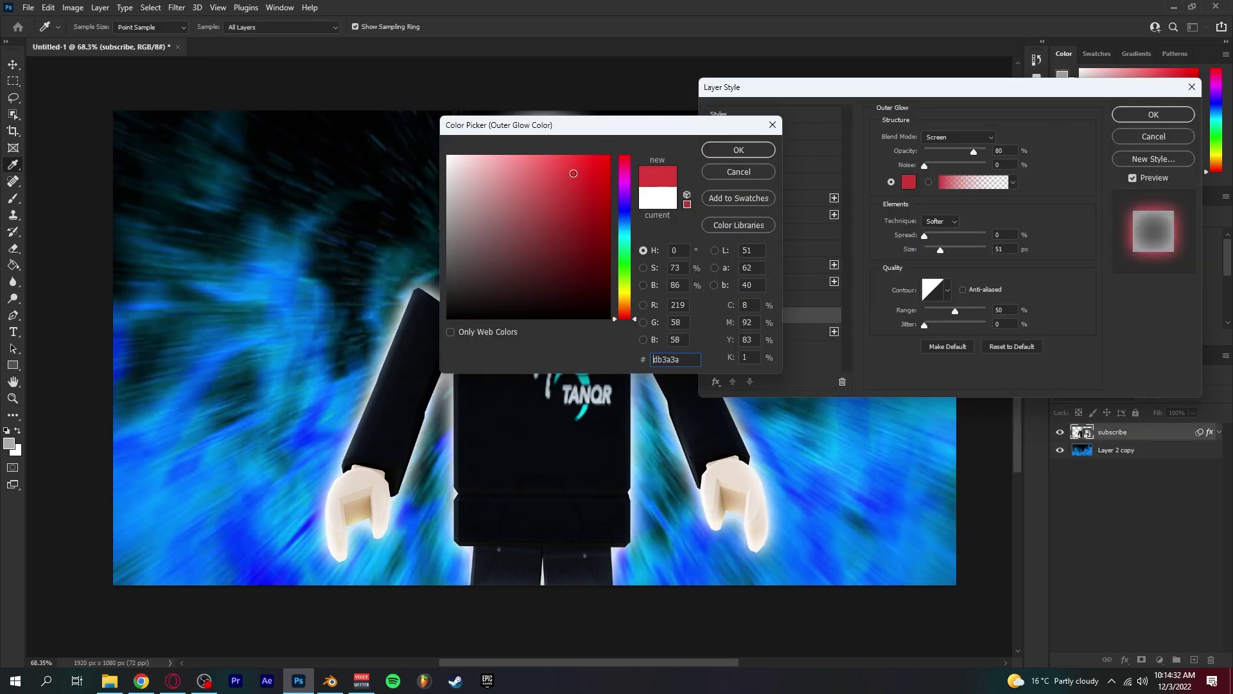
# Step: Change the avatar's outer glow to red ff0000 at 76 px
pyautogui.click(610, 155)
pyautogui.moveTo(744, 130); pyautogui.dragTo(846, 329)
pyautogui.click(839, 346)
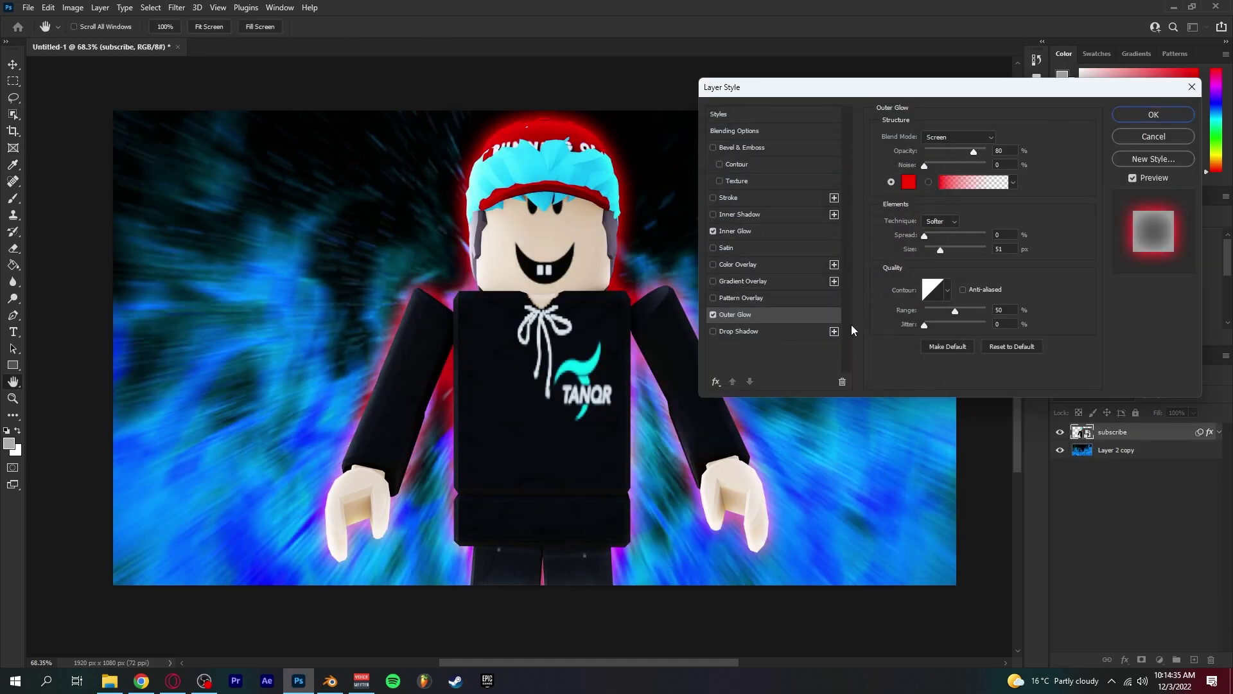
pyautogui.moveTo(945, 252); pyautogui.dragTo(948, 252)
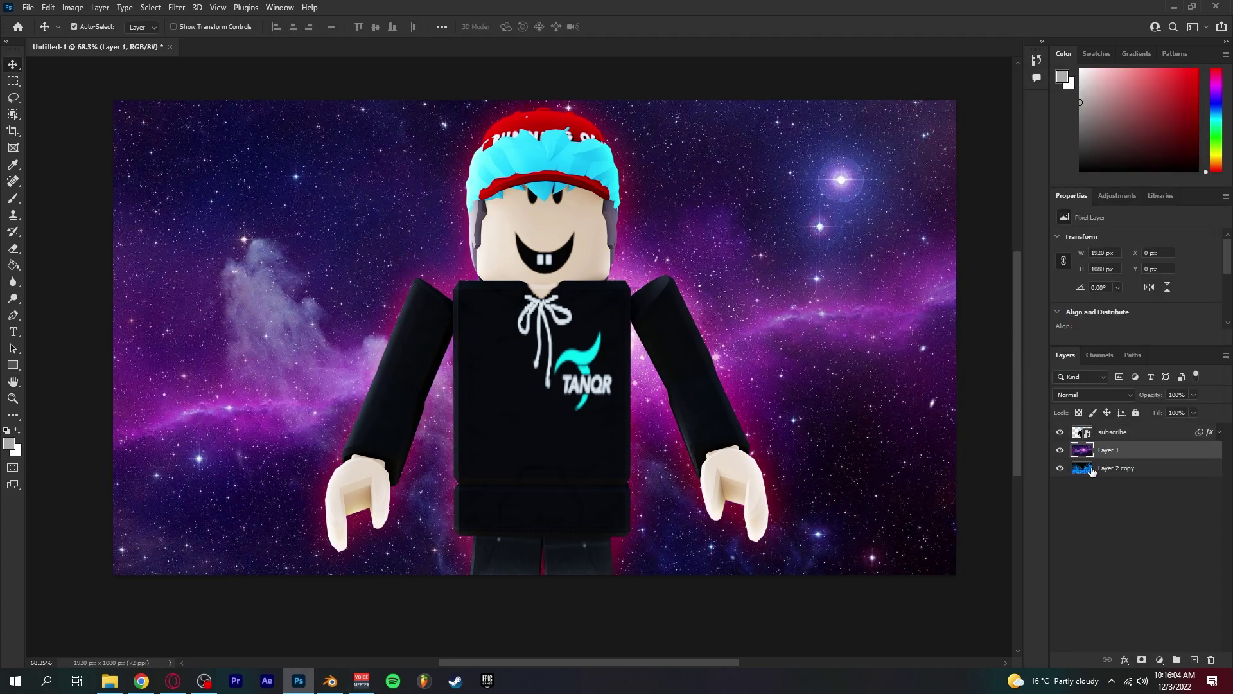
# Step: Delete Layer 2 copy, shift the space background's hue +40 and apply a 5 px Gaussian Blur
pyautogui.click(1092, 471)
pyautogui.press('Delete')
pyautogui.click(73, 7)
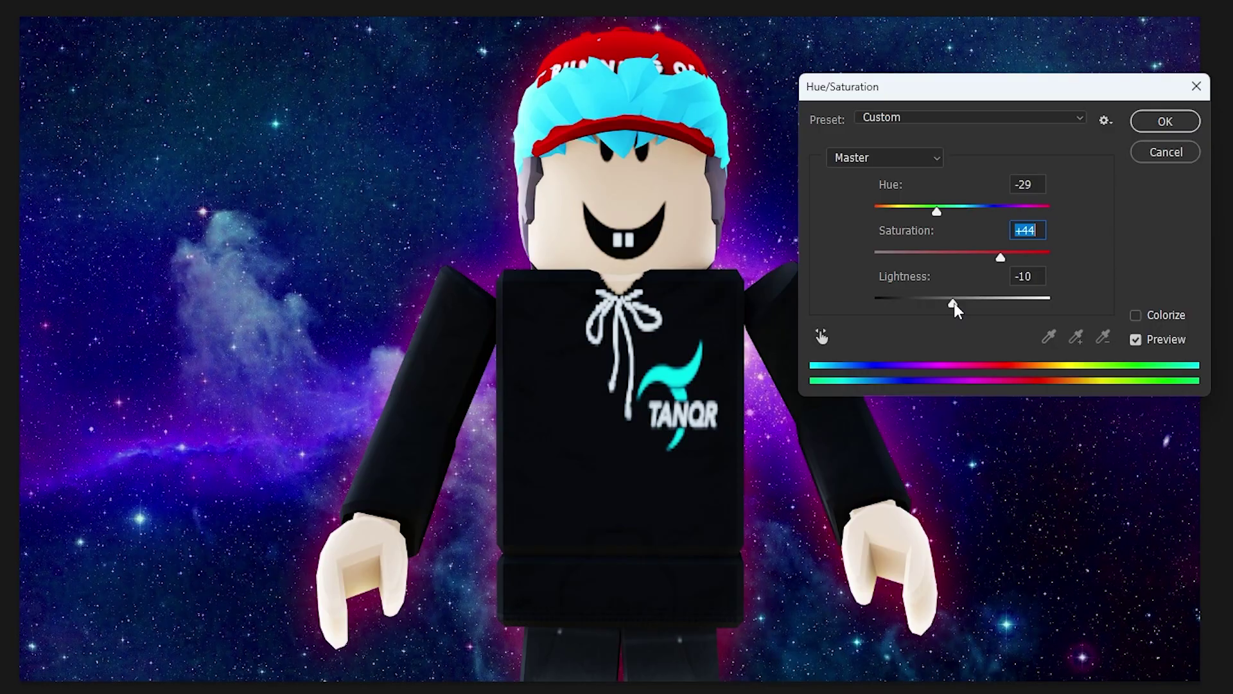
pyautogui.press('Tab')
pyautogui.moveTo(936, 212); pyautogui.dragTo(1002, 215)
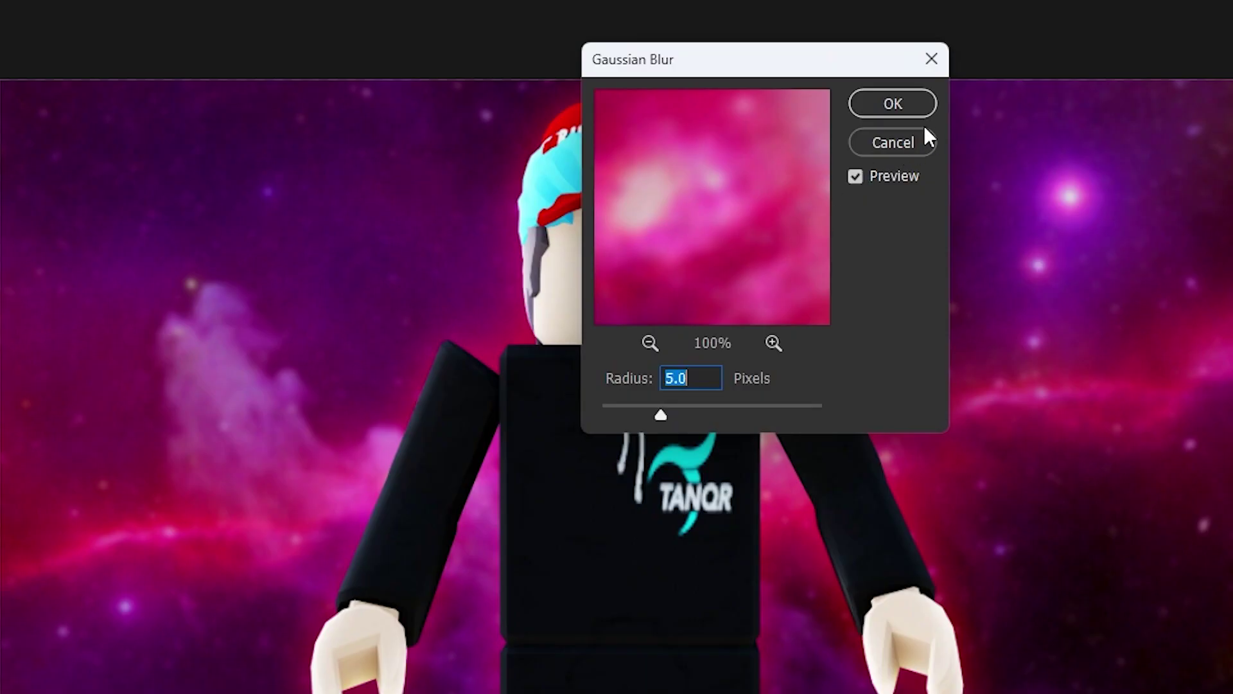
pyautogui.click(908, 111)
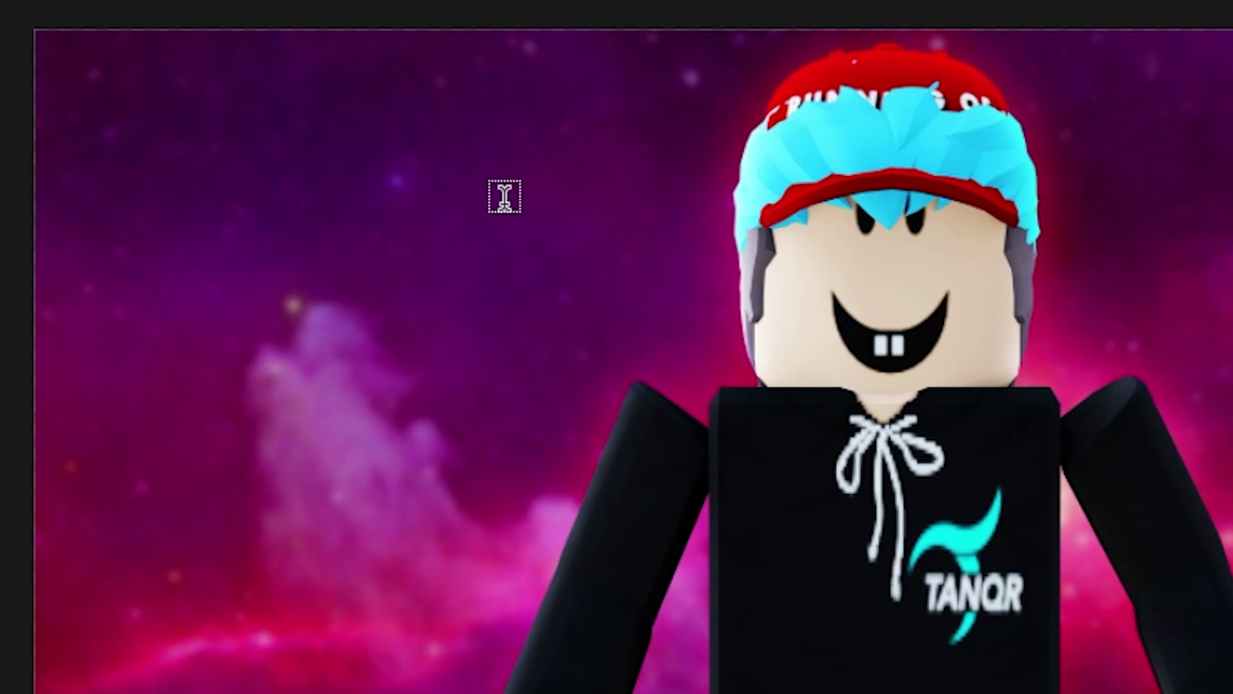
# Step: Add a 'DEMON' text layer in 72 pt Montserrat Black on the space background
pyautogui.click(499, 198)
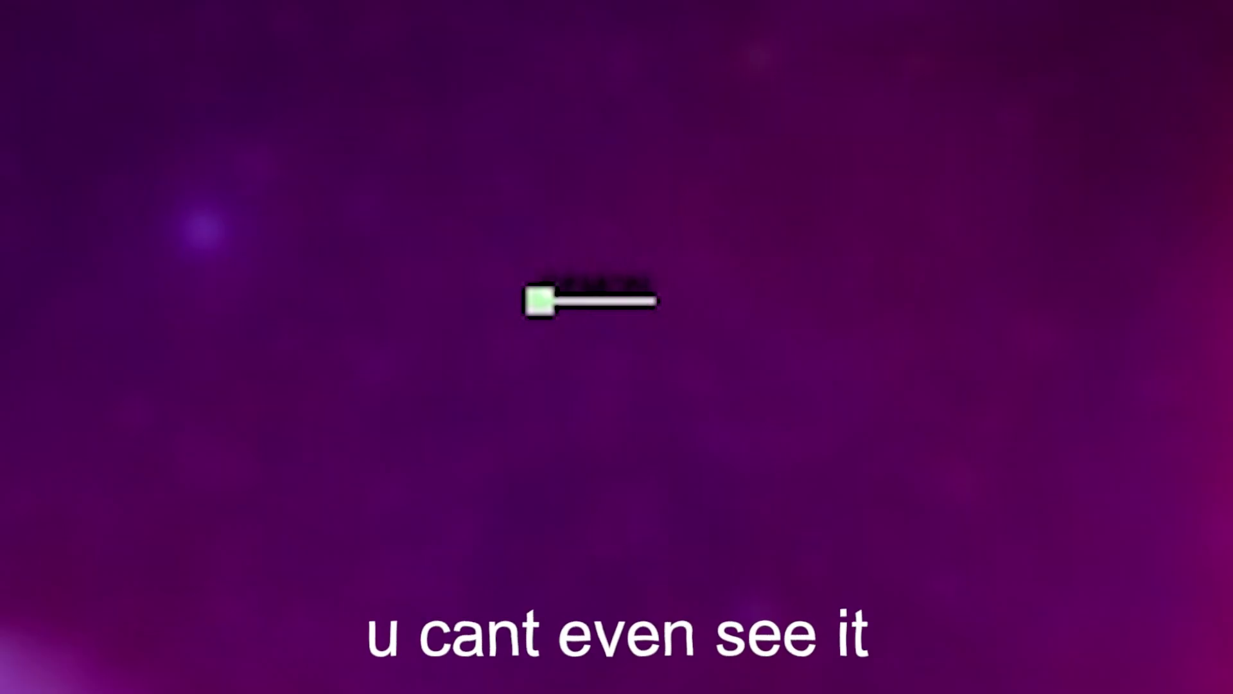
pyautogui.click(567, 57)
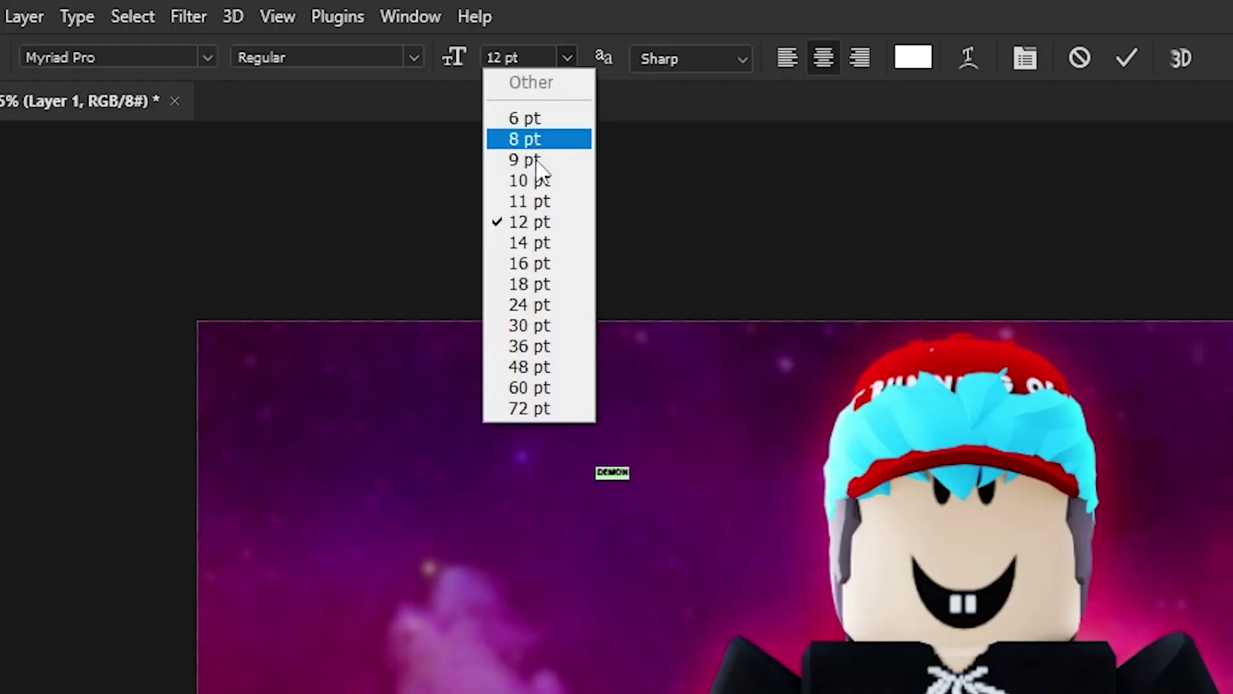
pyautogui.click(533, 408)
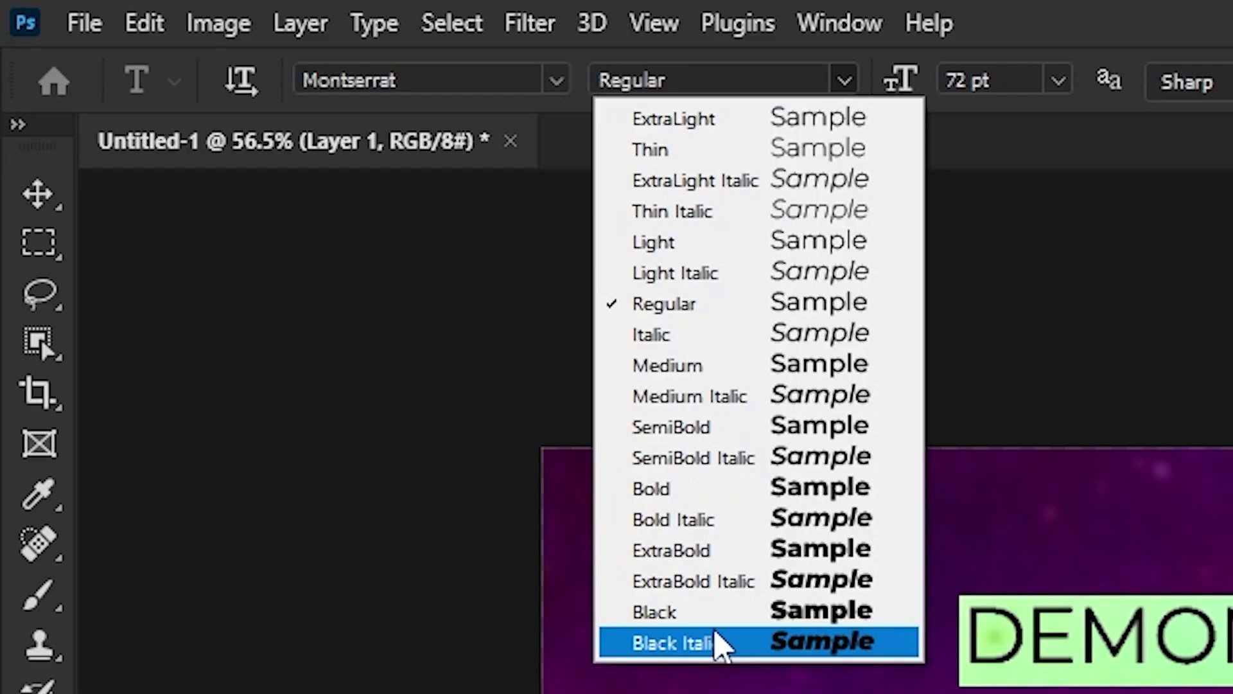
pyautogui.click(708, 620)
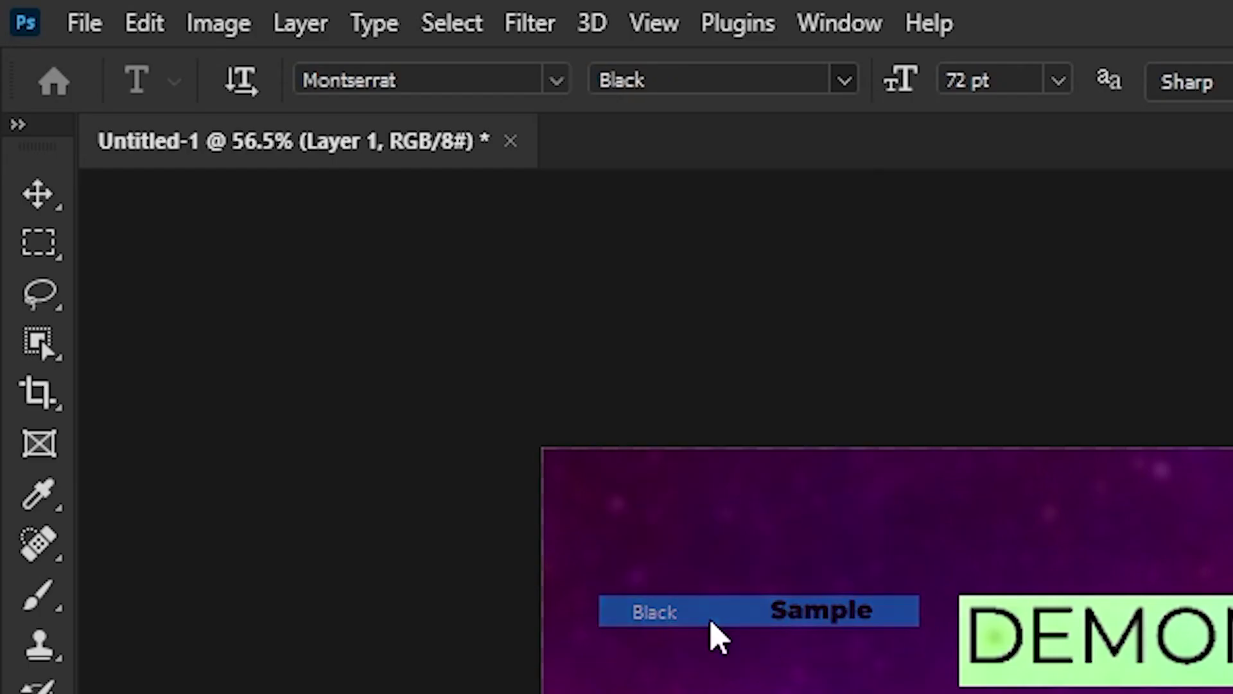
pyautogui.hotkey('ctrl', 'Return')
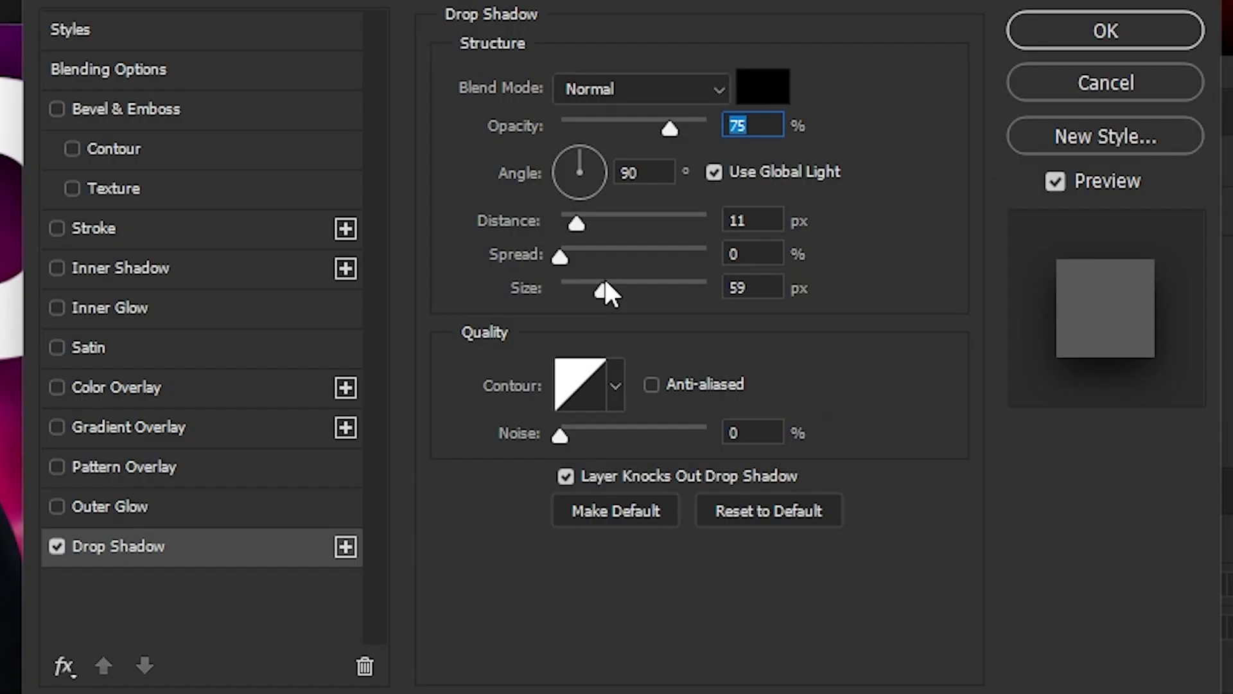
# Step: Give the DEMON text a drop shadow with 22 px distance
pyautogui.click(603, 287)
pyautogui.moveTo(579, 215); pyautogui.dragTo(596, 221)
pyautogui.scroll(-1, 745, 224)
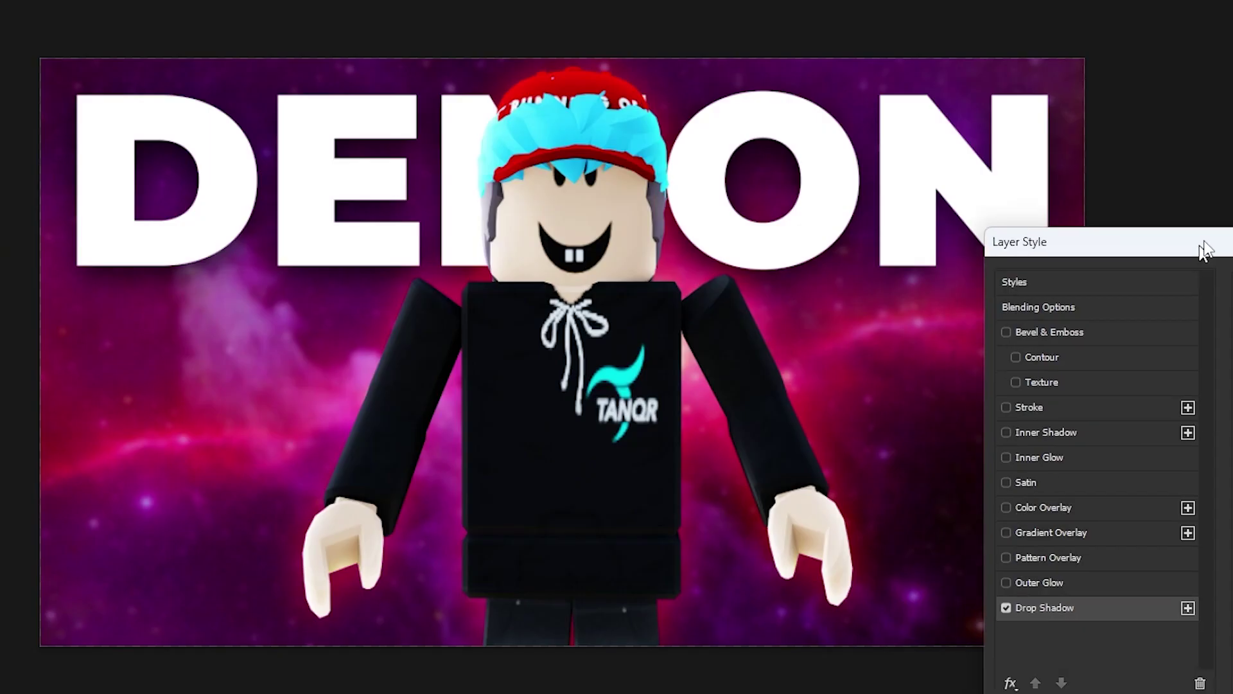
pyautogui.moveTo(1203, 242); pyautogui.dragTo(1212, 127)
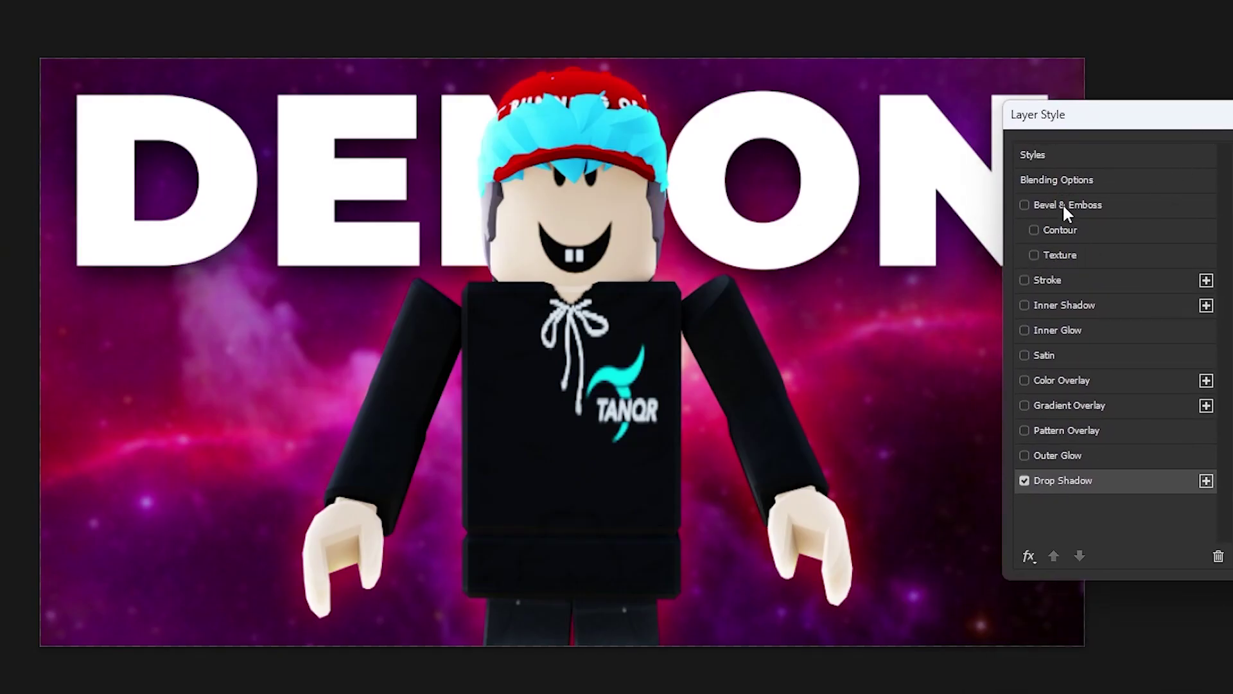
# Step: Add a Gray, White gradient overlay and an Overlay inner glow (80%, choke 19%, 38 px)
pyautogui.click(1054, 405)
pyautogui.click(1232, 232)
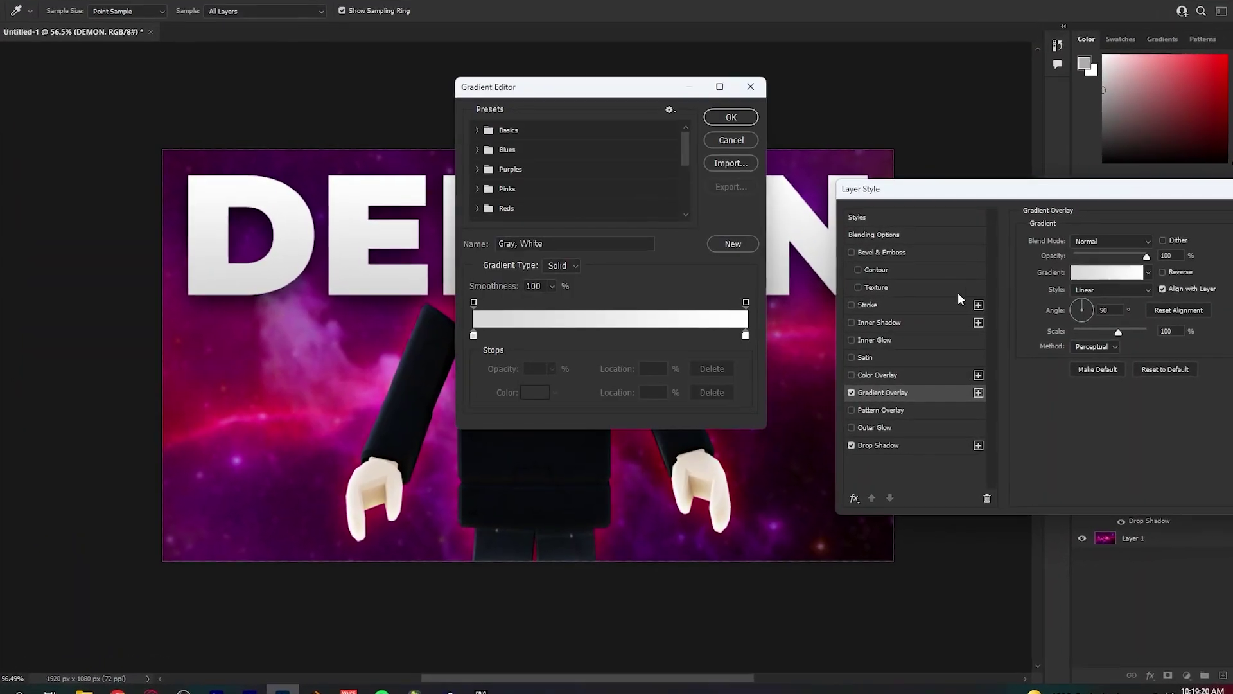
pyautogui.scroll(-5, 556, 193)
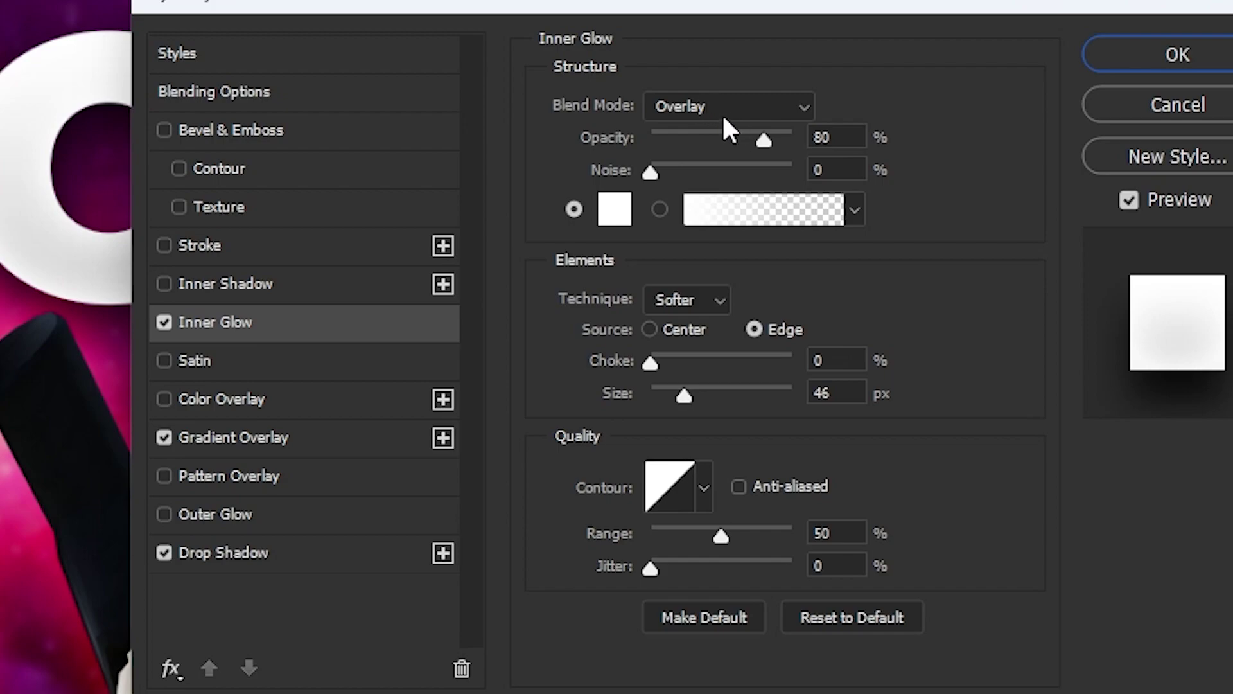
pyautogui.moveTo(688, 392)
pyautogui.mouseDown()
pyautogui.moveTo(668, 402)
pyautogui.moveTo(683, 400)
pyautogui.moveTo(670, 403)
pyautogui.moveTo(688, 357)
pyautogui.moveTo(677, 359)
pyautogui.moveTo(693, 391)
pyautogui.mouseUp()
# Step: Commit the fire layer's resize, place it below DEMON and set its blend mode to Screen
pyautogui.press('Escape')
pyautogui.press('Return')
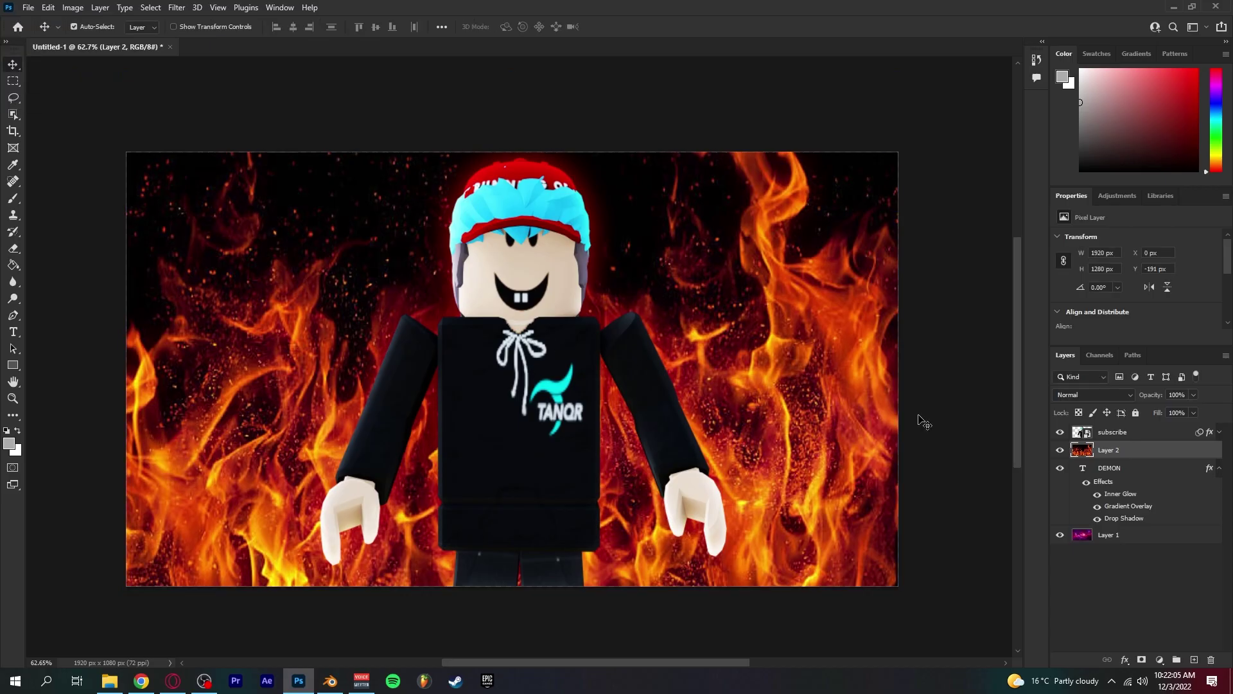
pyautogui.click(1220, 472)
pyautogui.moveTo(1108, 450); pyautogui.dragTo(1110, 479)
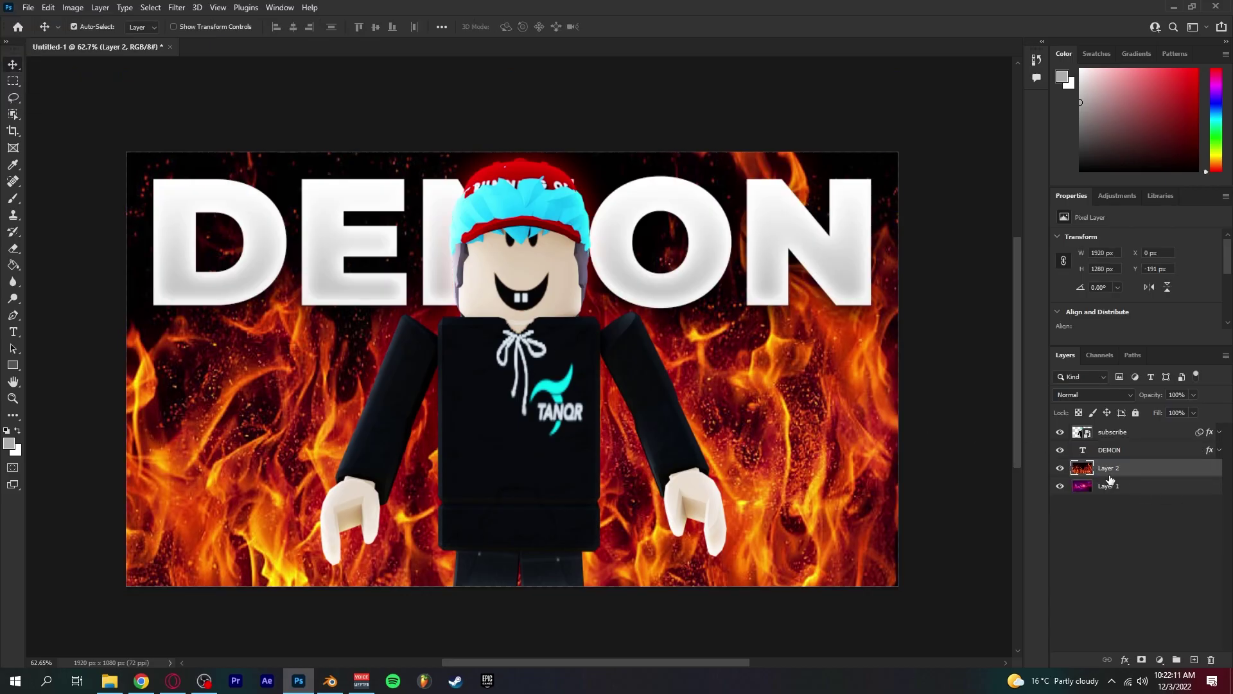
pyautogui.click(1094, 395)
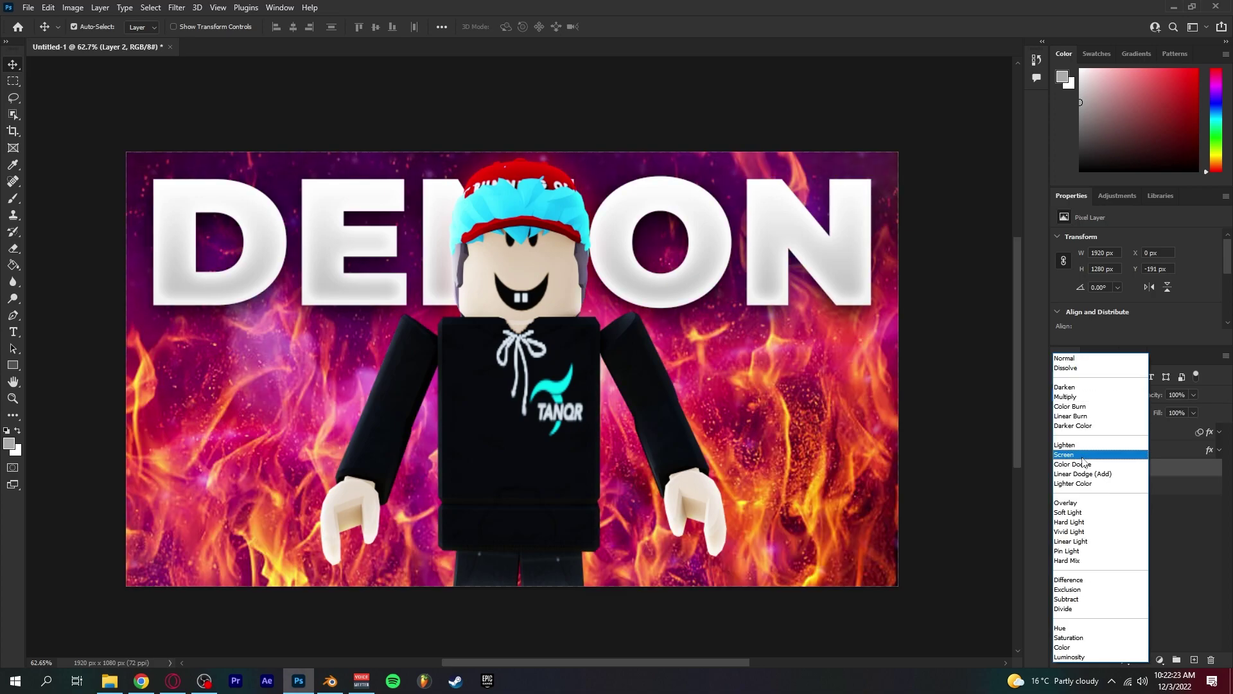
pyautogui.click(1084, 456)
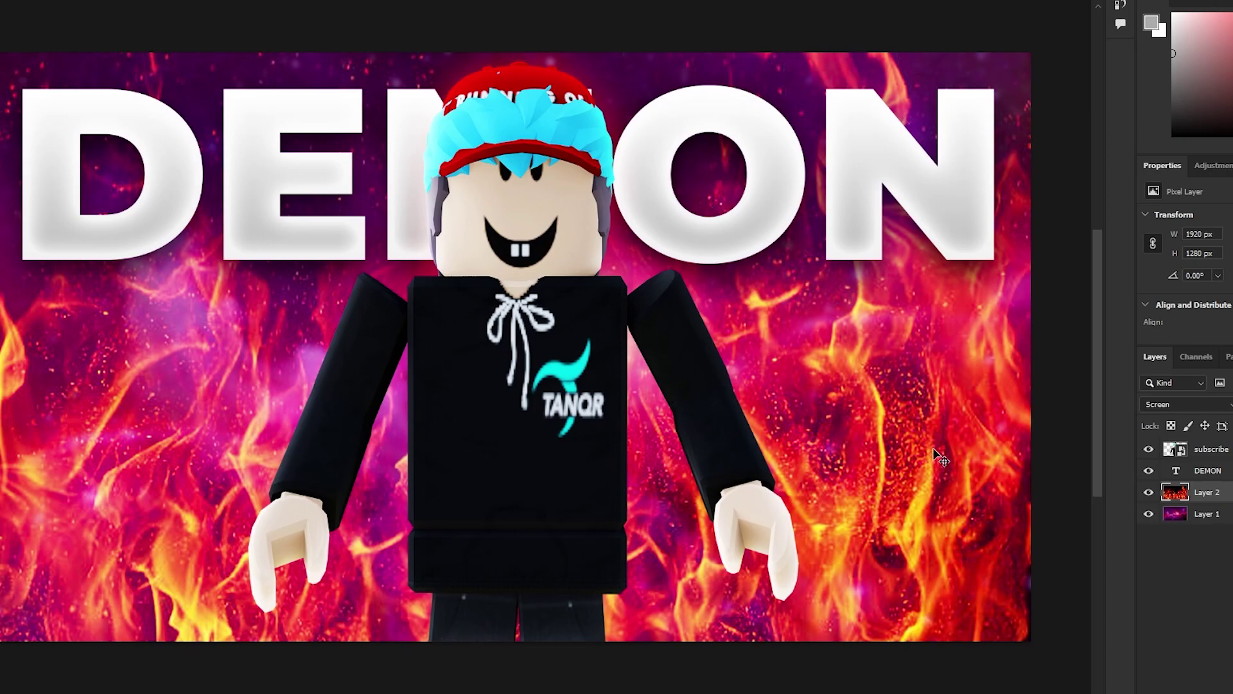
# Step: Export the thumbnail as a 1920 x 1080 JPG at Excellent quality
pyautogui.click(34, 7)
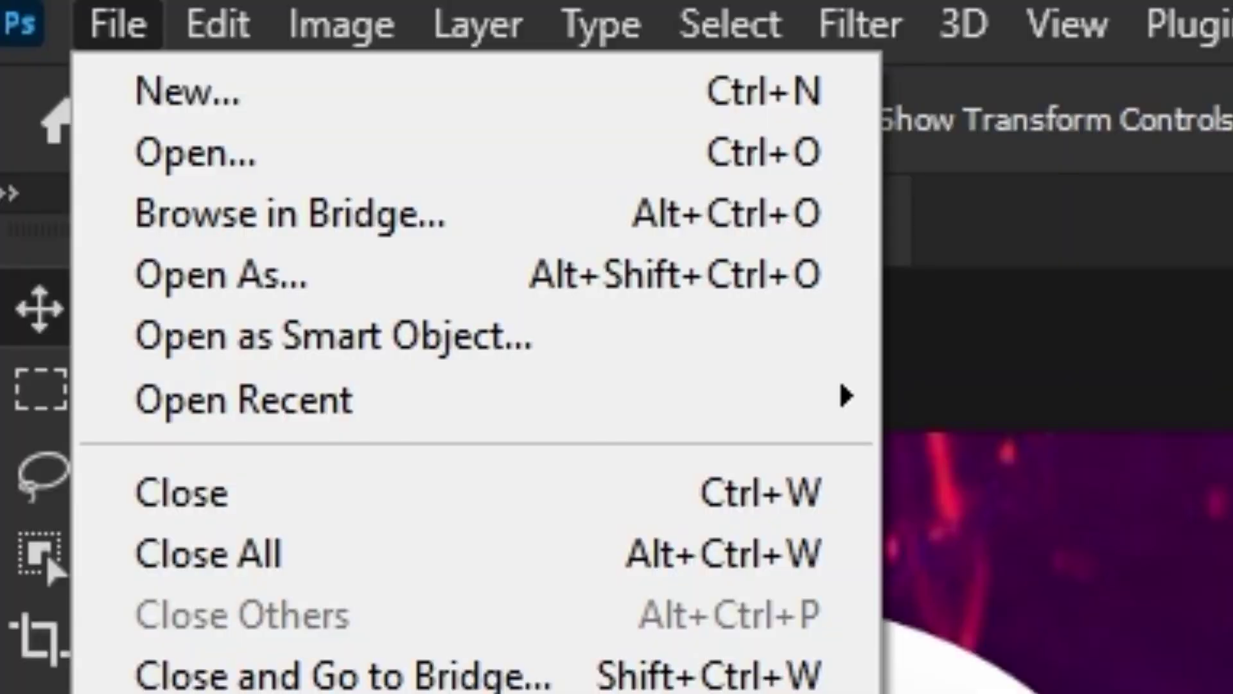
pyautogui.moveTo(482, 137)
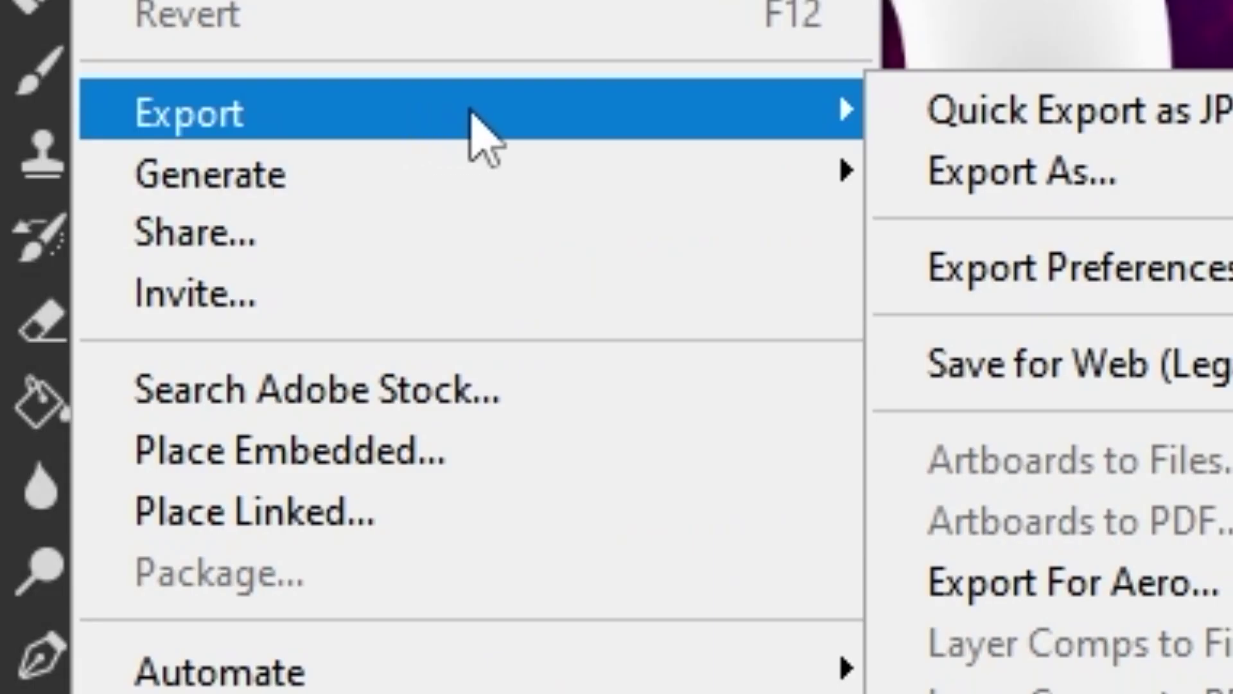
pyautogui.click(501, 186)
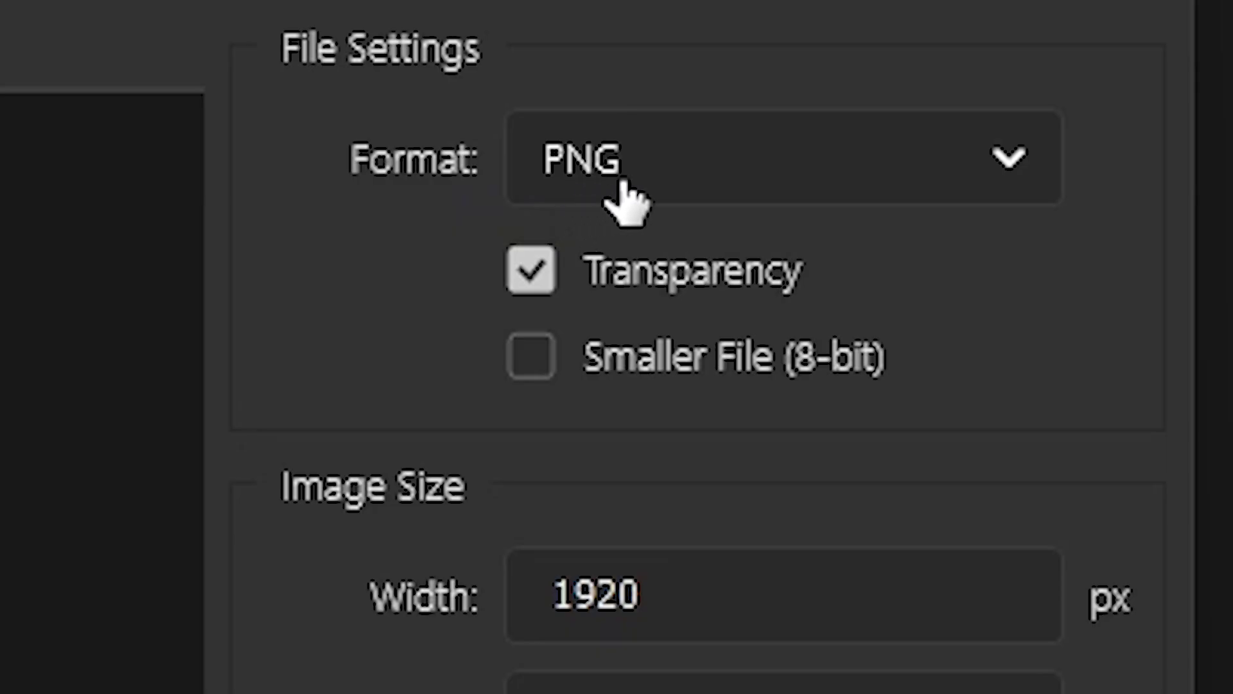
pyautogui.click(623, 192)
pyautogui.click(604, 398)
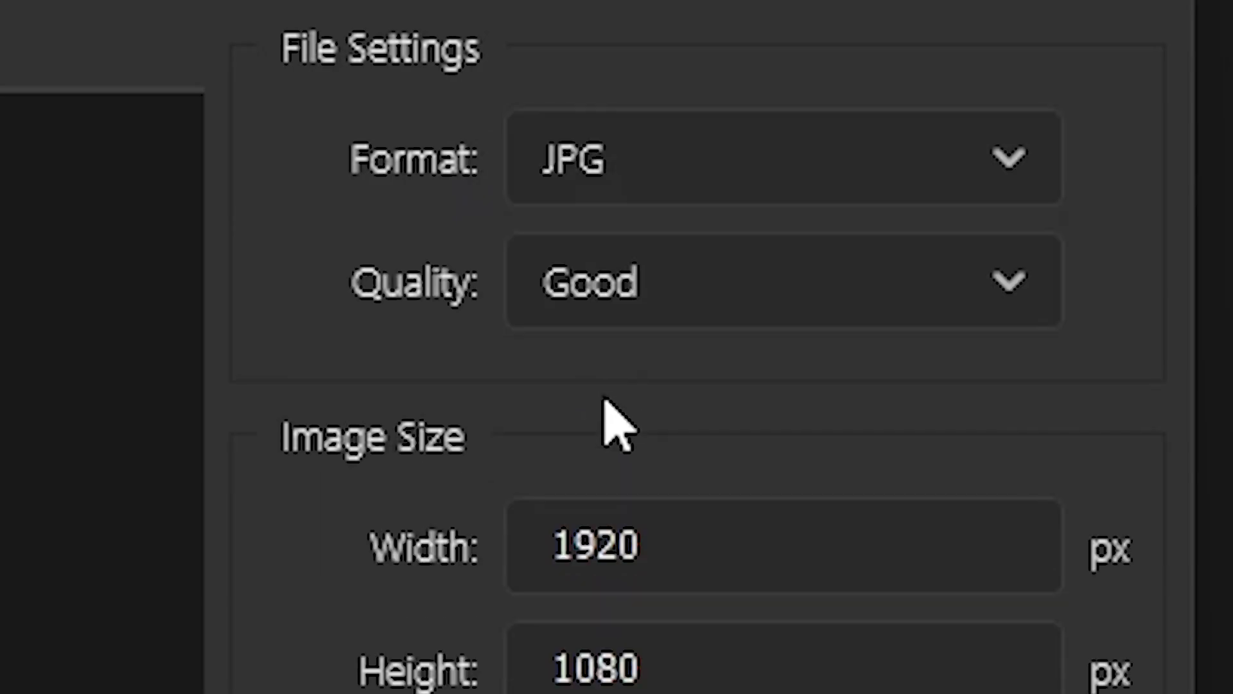
pyautogui.click(739, 281)
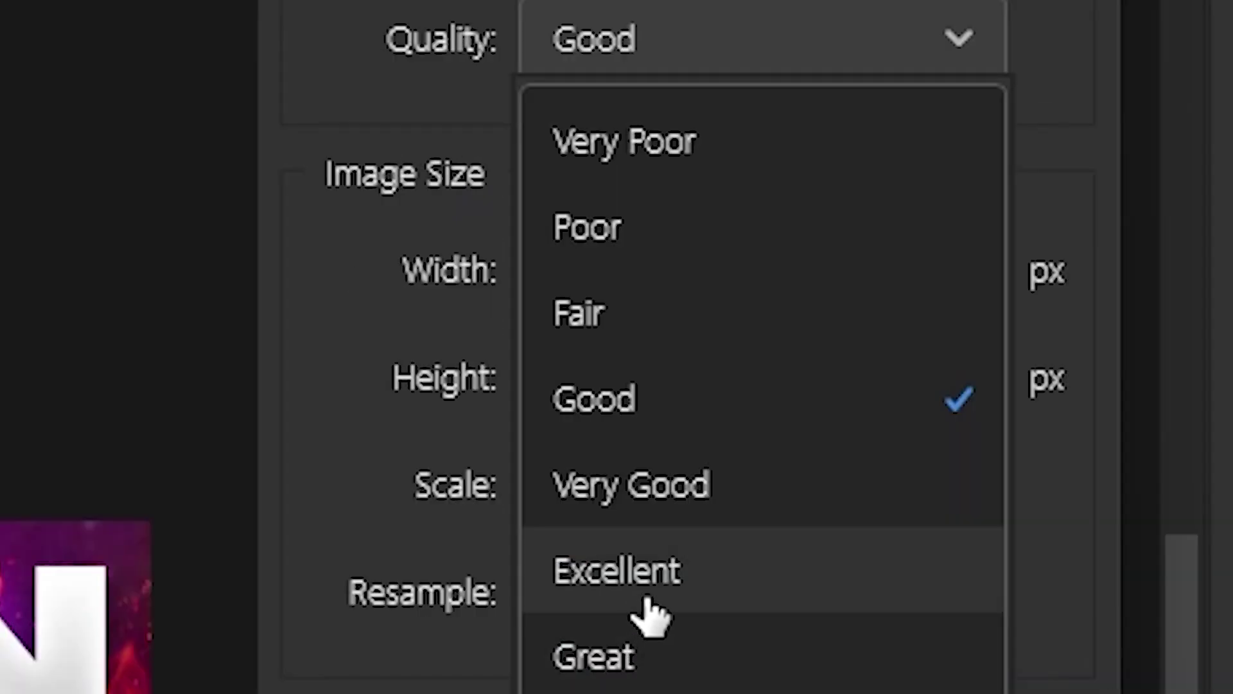
pyautogui.click(650, 615)
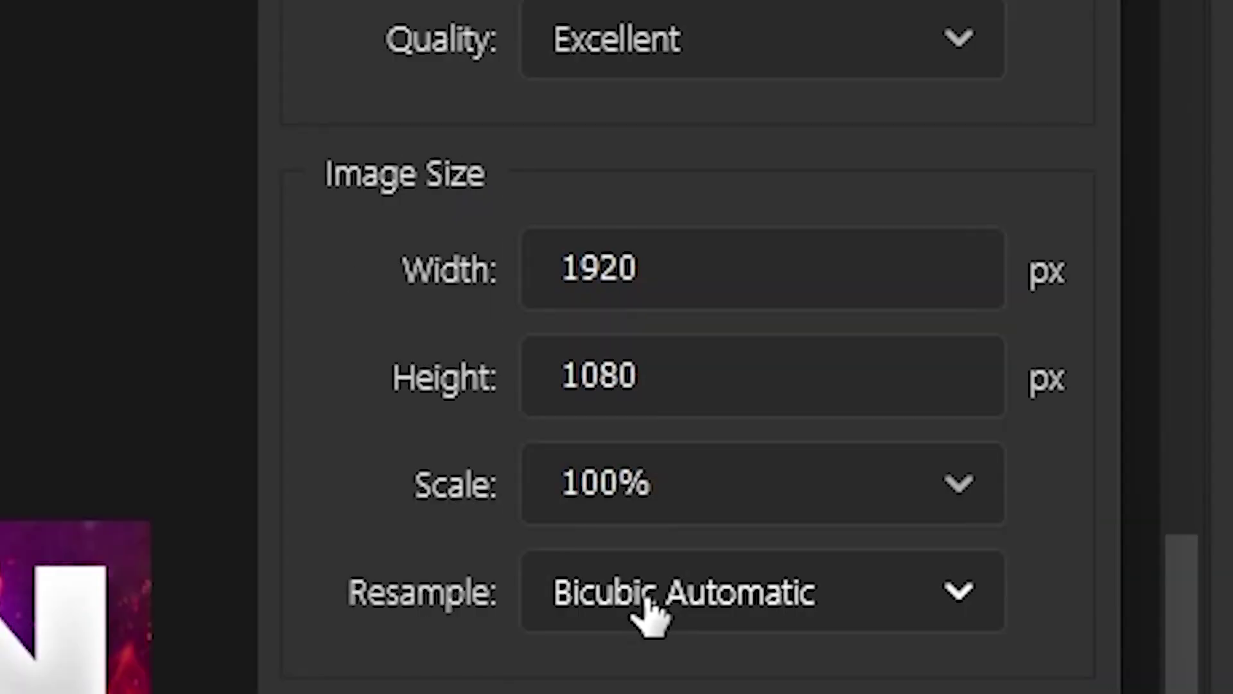
pyautogui.click(831, 441)
# Step: Browse to the destination folder and select the file name for renaming
pyautogui.click(293, 193)
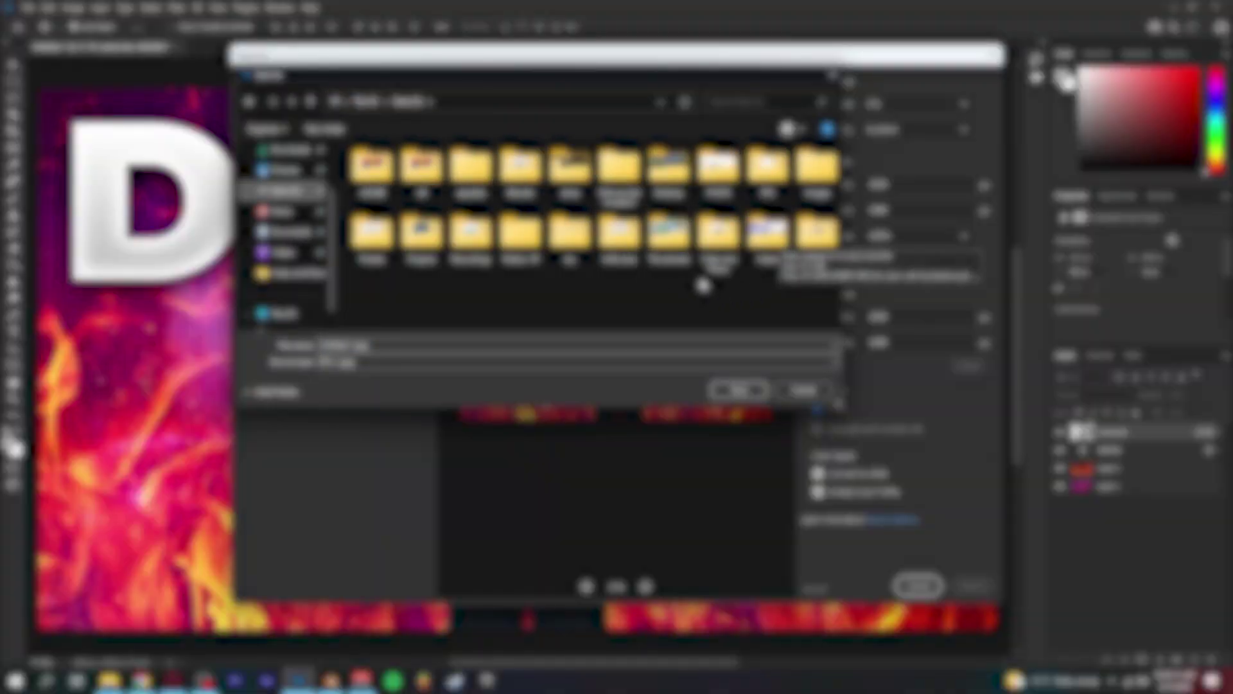
pyautogui.doubleClick(671, 238)
pyautogui.click(347, 345)
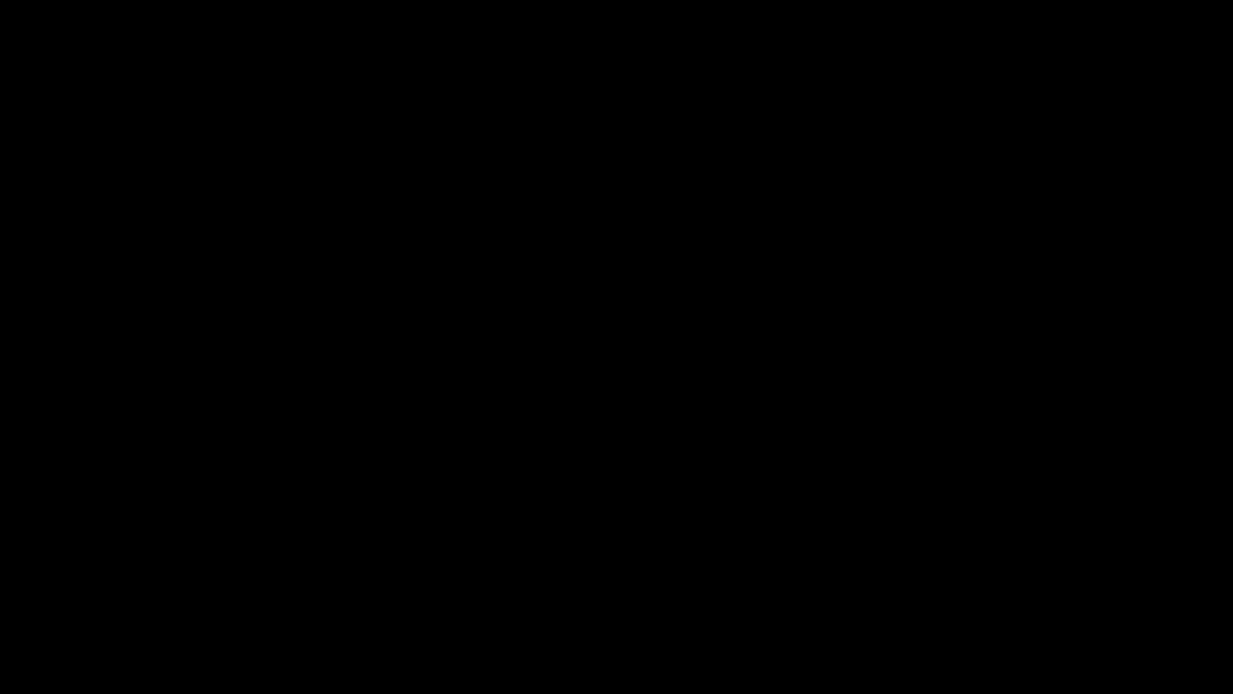